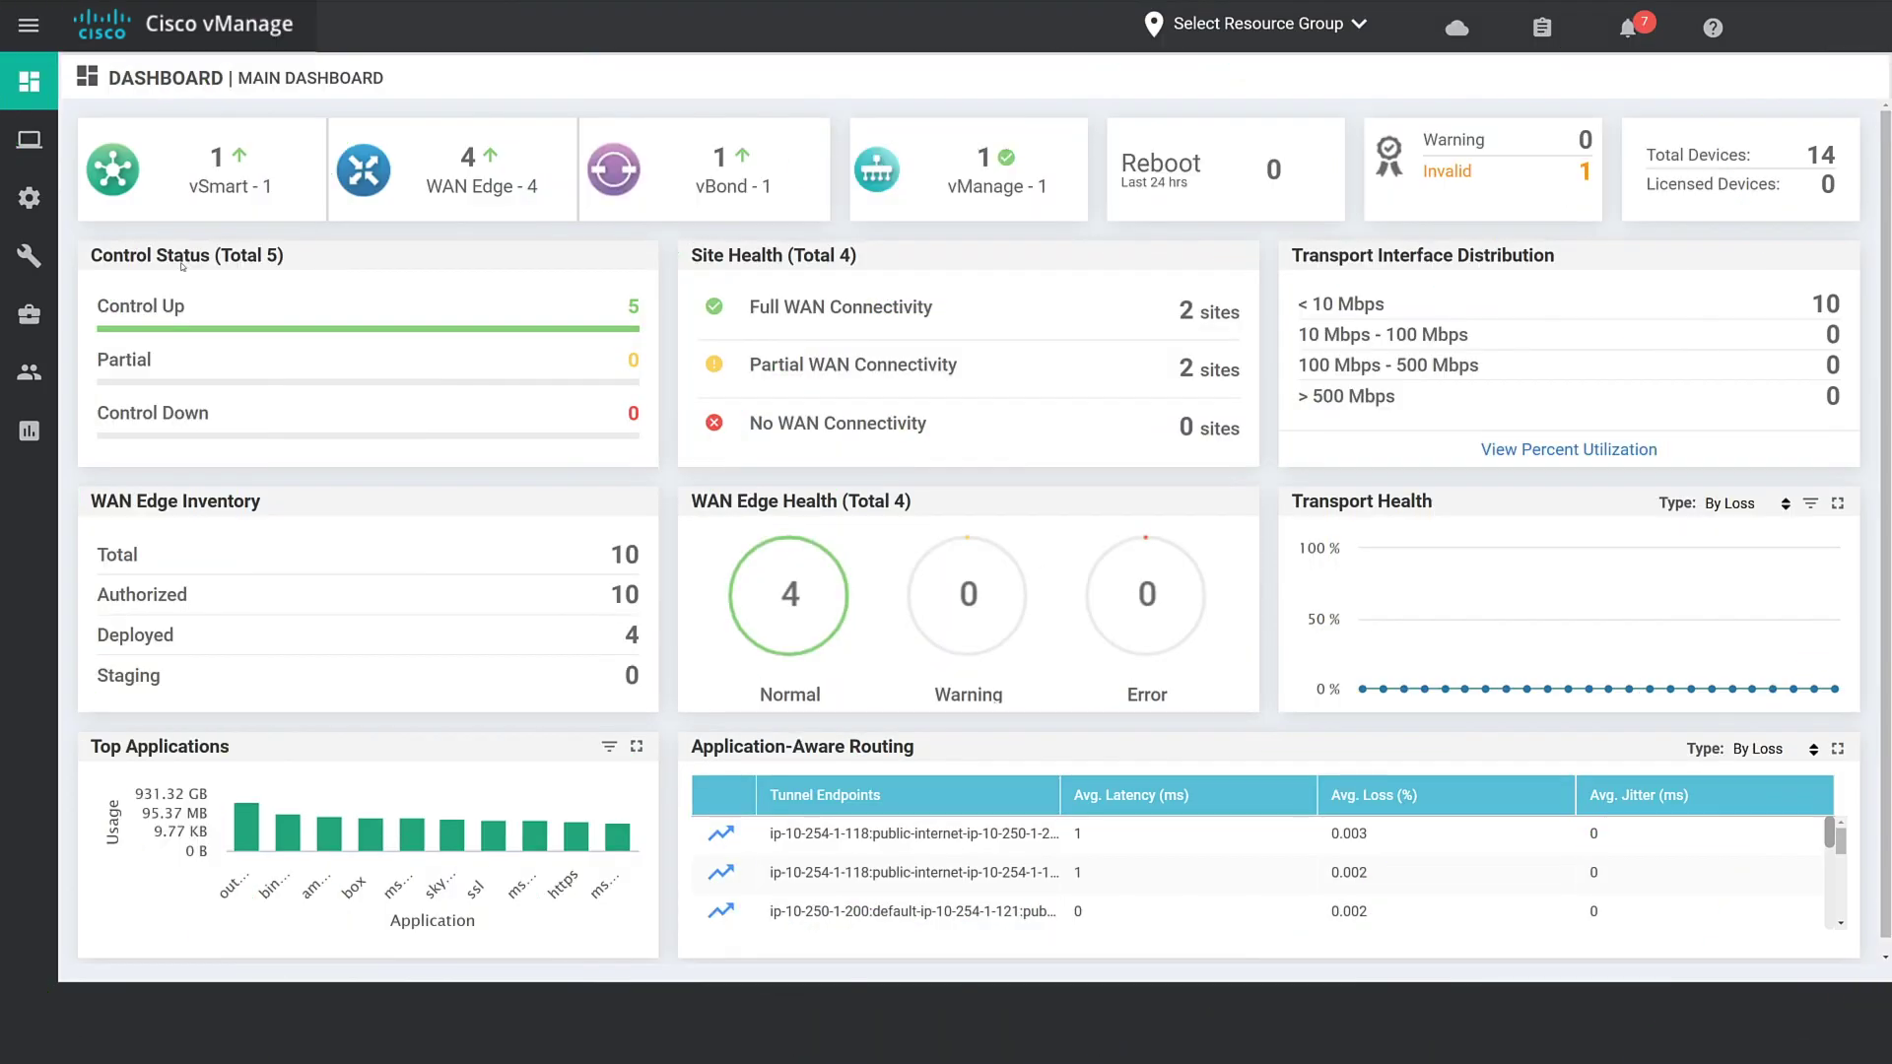
Go to Cloud OnRamp for SaaS's Applications and Policy settings
left_click(1457, 28)
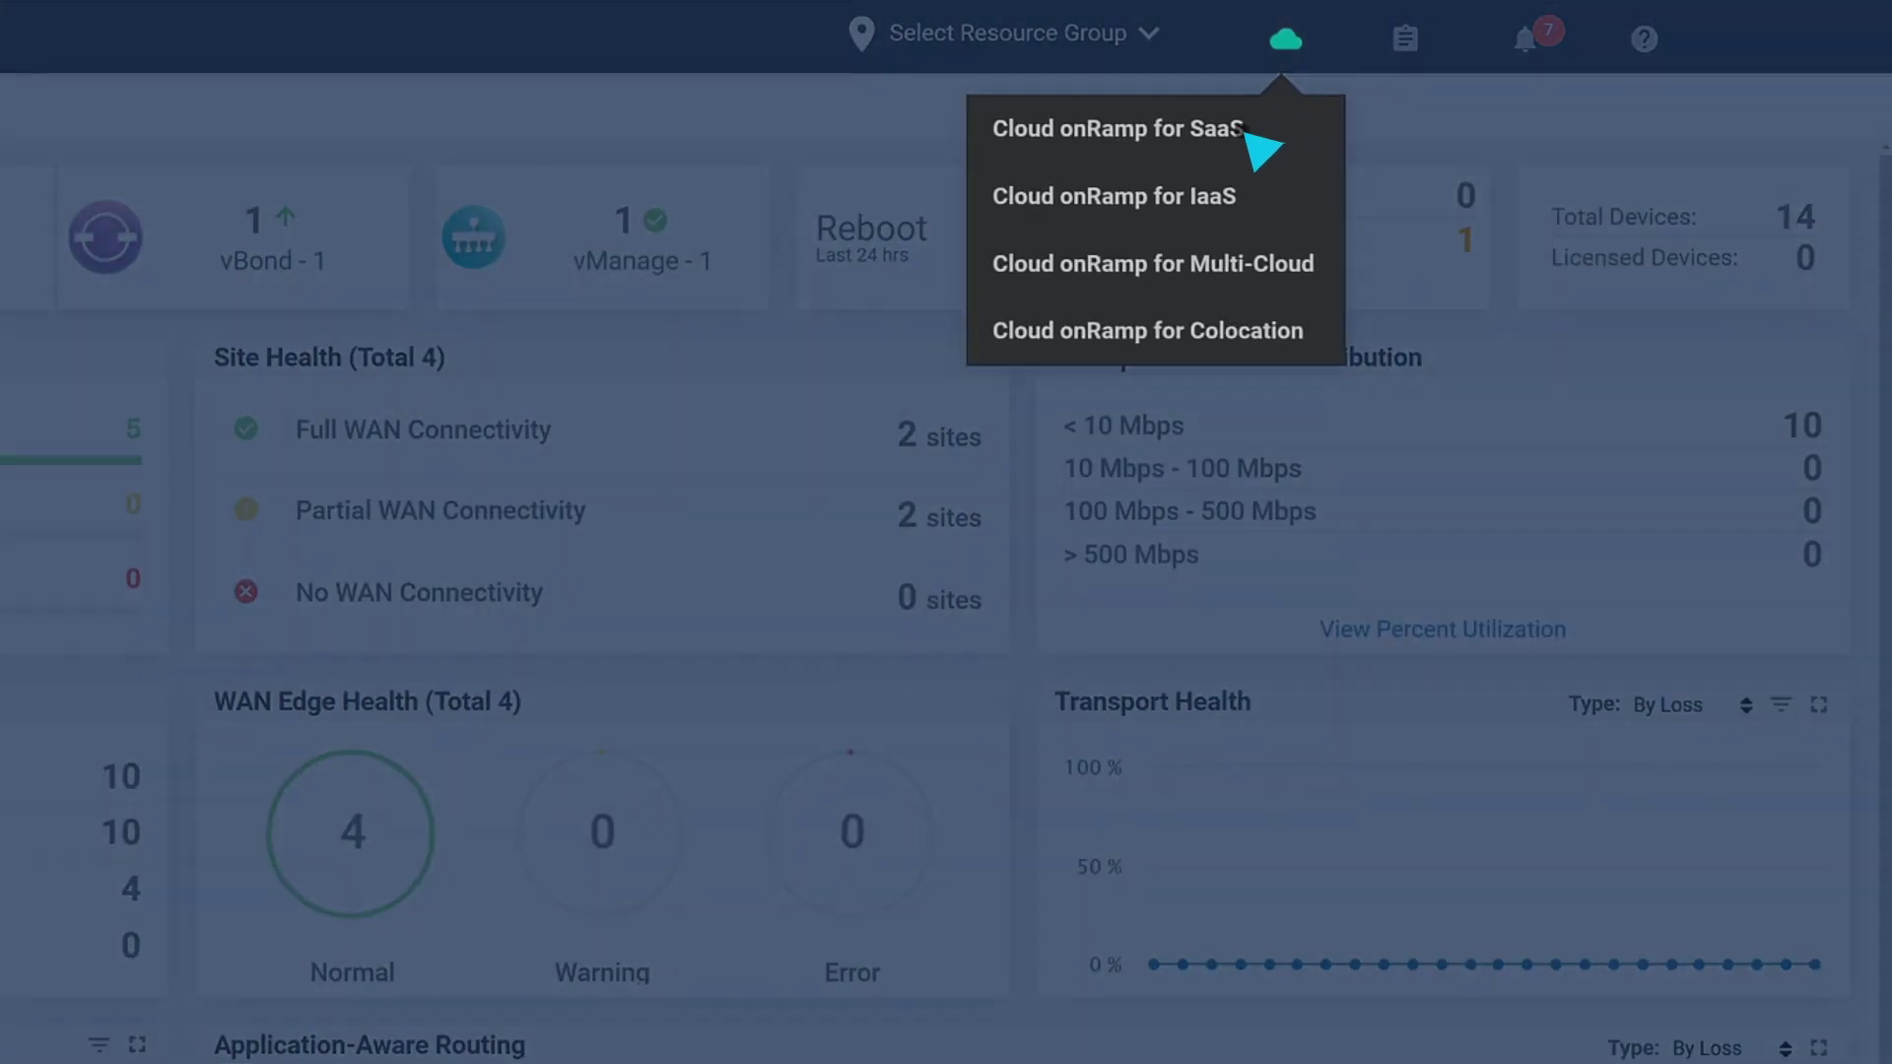
left_click(1240, 128)
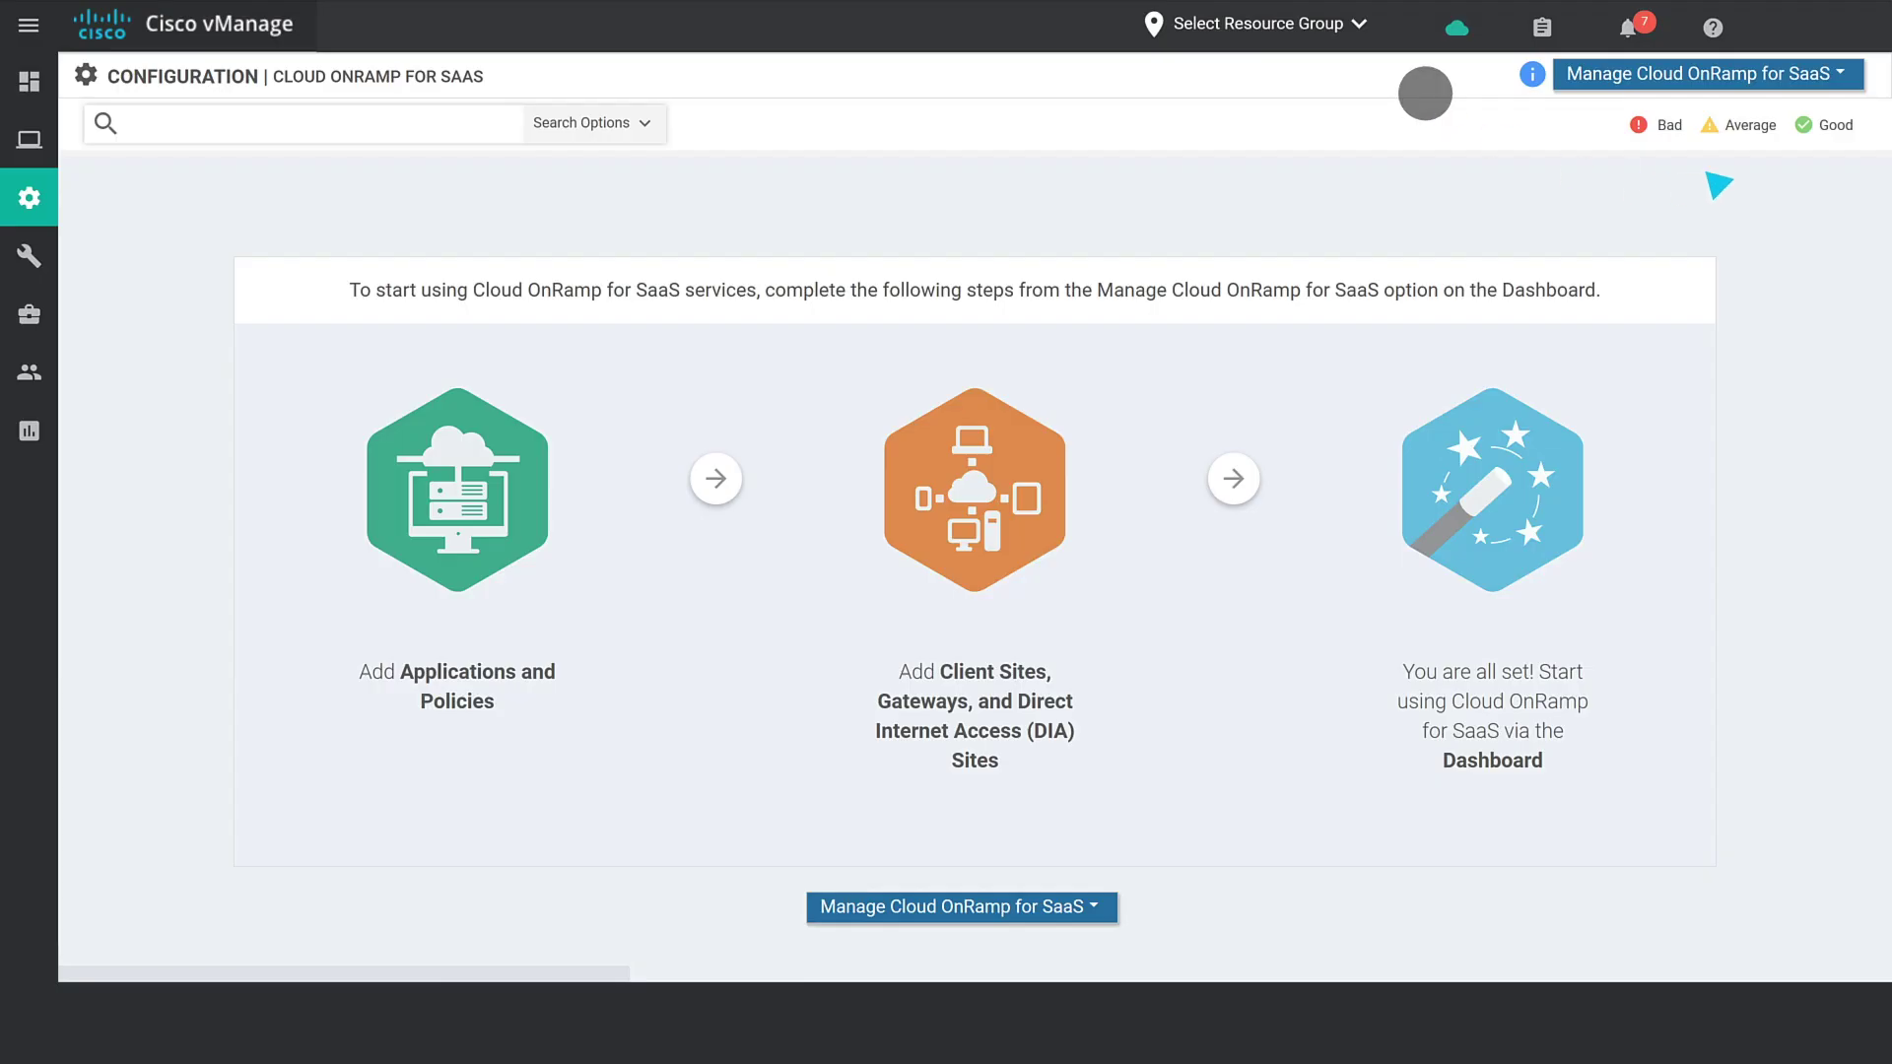
left_click(1837, 71)
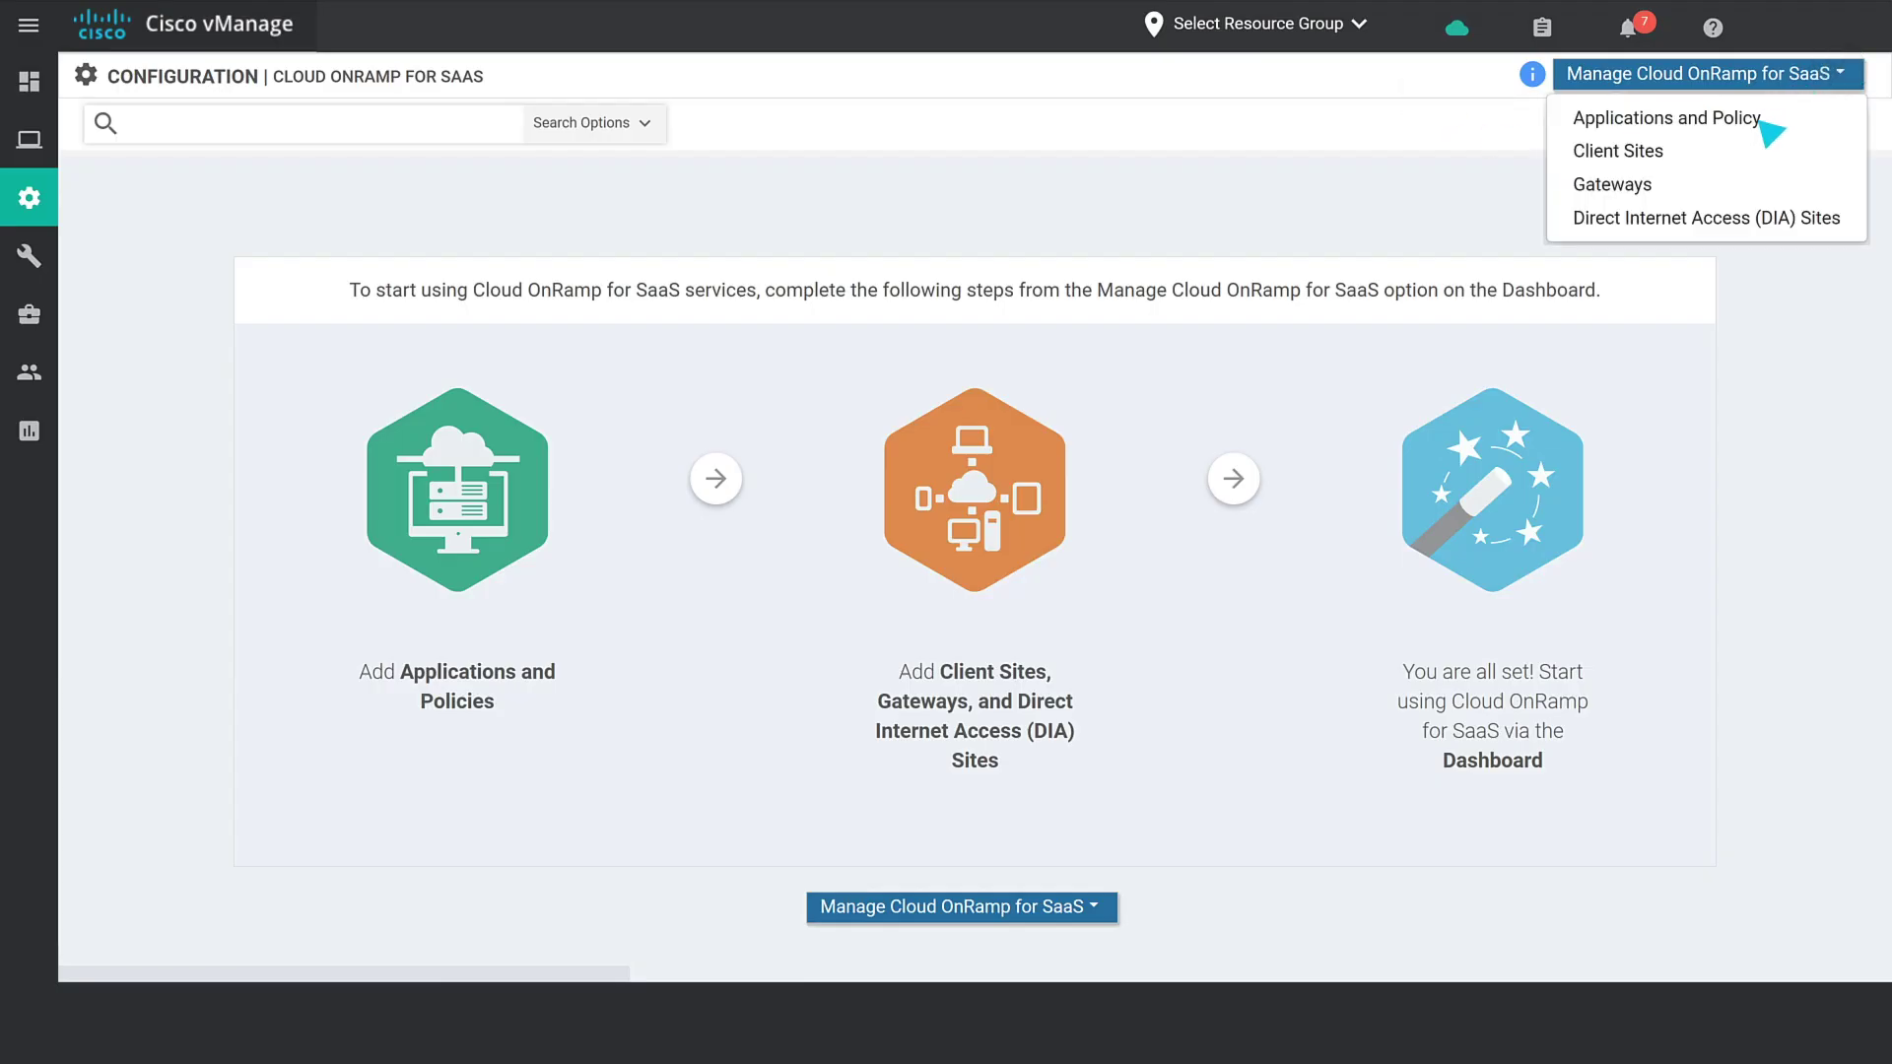
left_click(1695, 118)
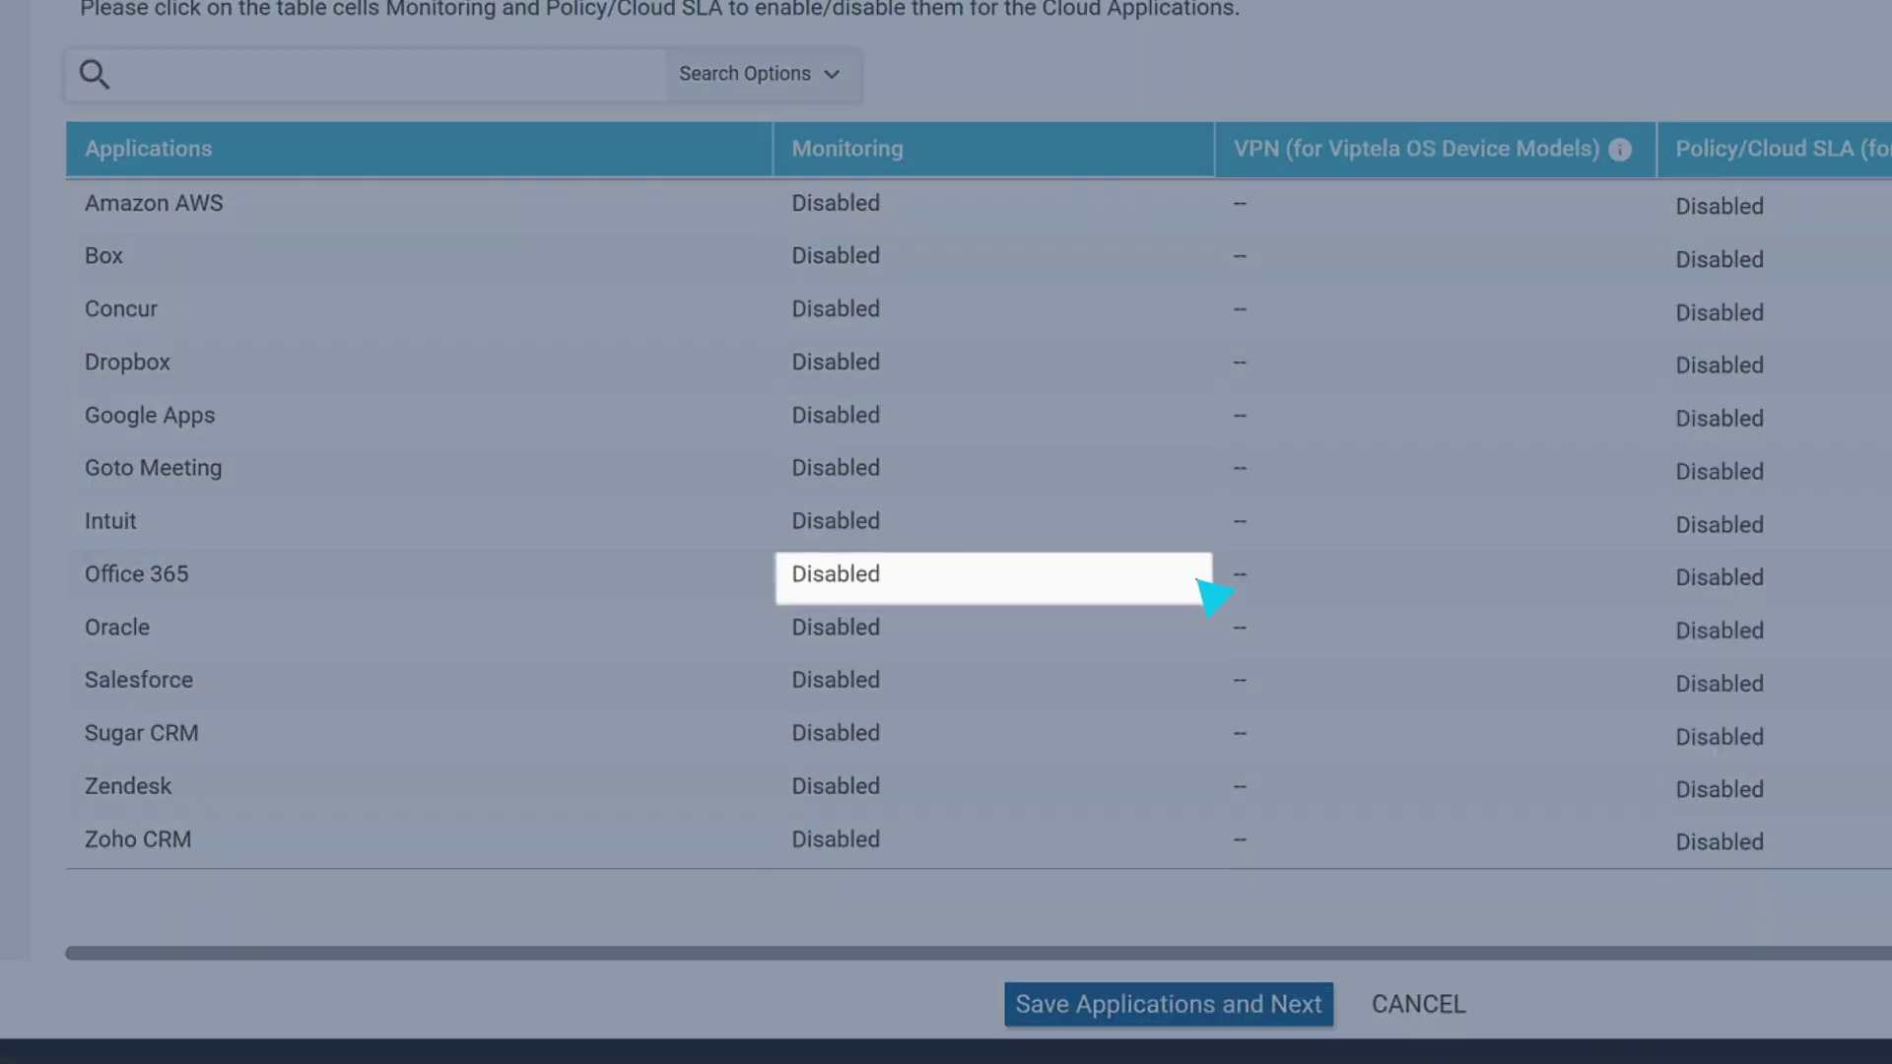
Enable Office 365 monitoring and Policy/Cloud SLA with the Optimize and Allow category, and save
left_click(1198, 581)
left_click(883, 607)
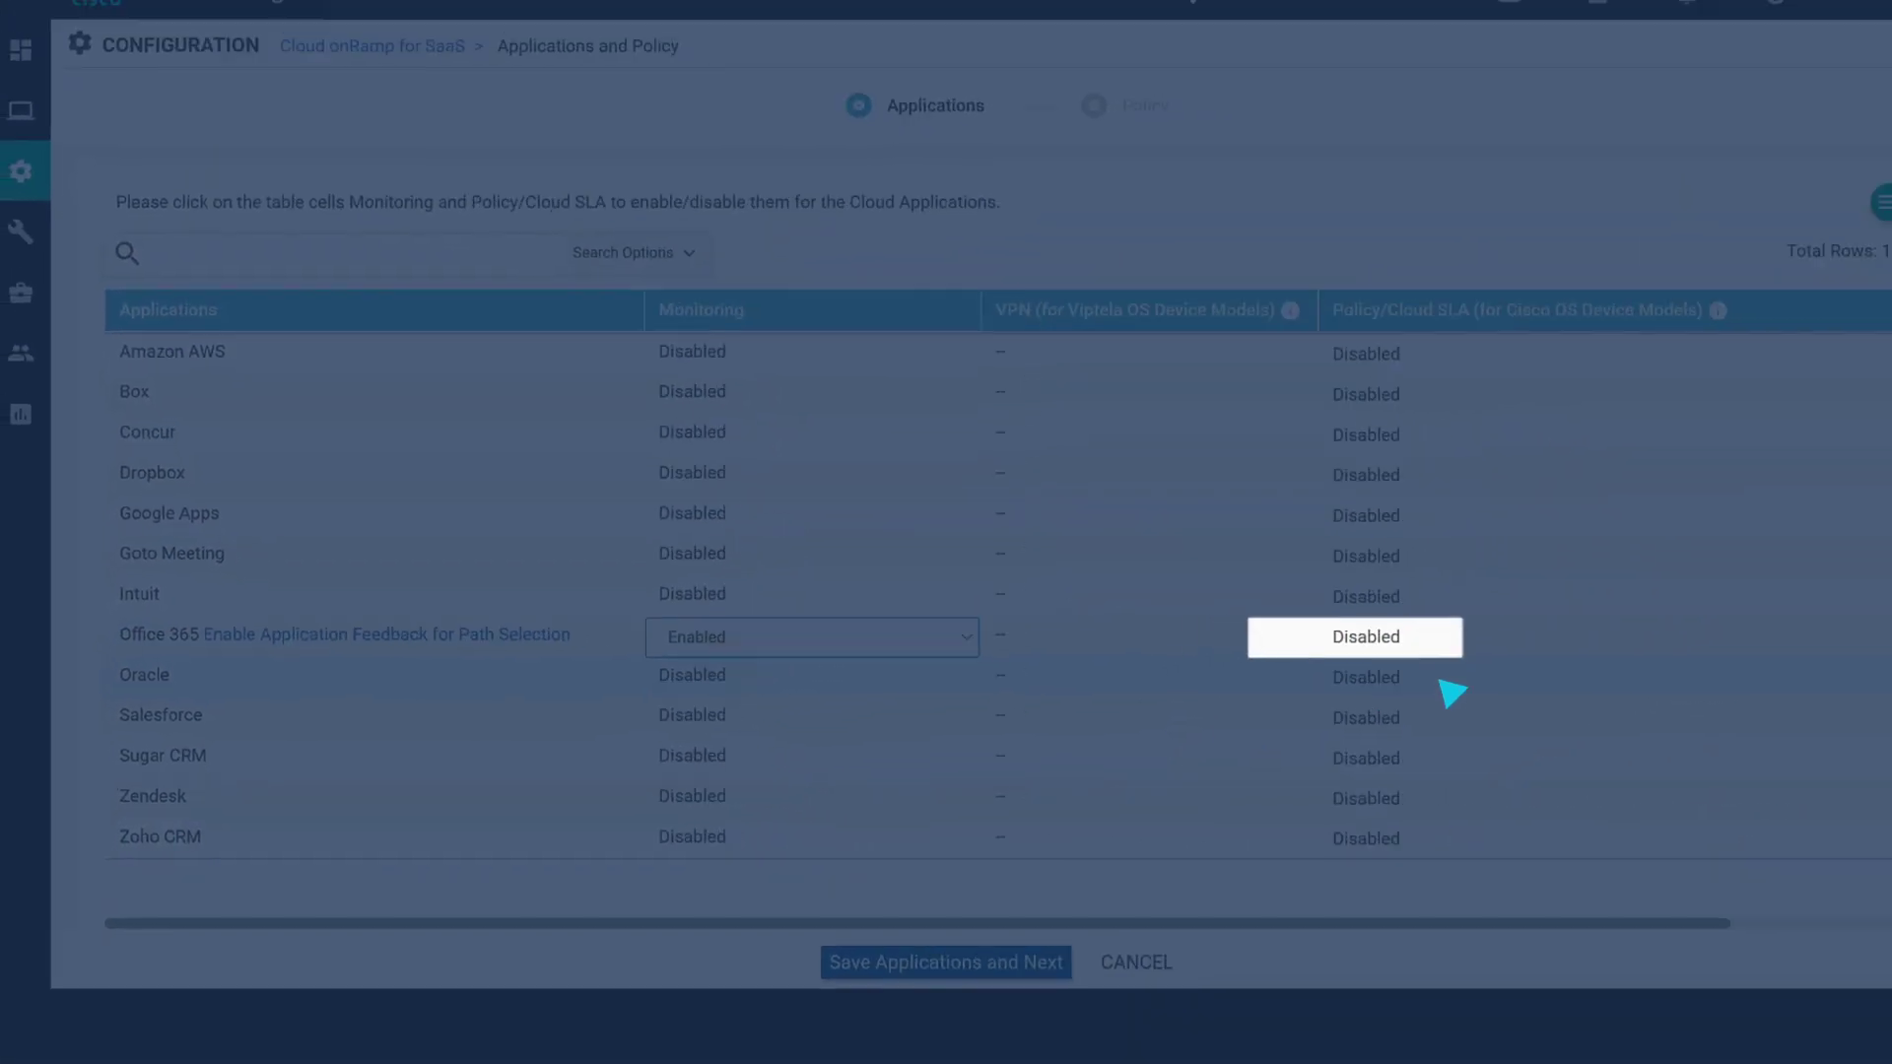
left_click(1444, 646)
left_click(1345, 694)
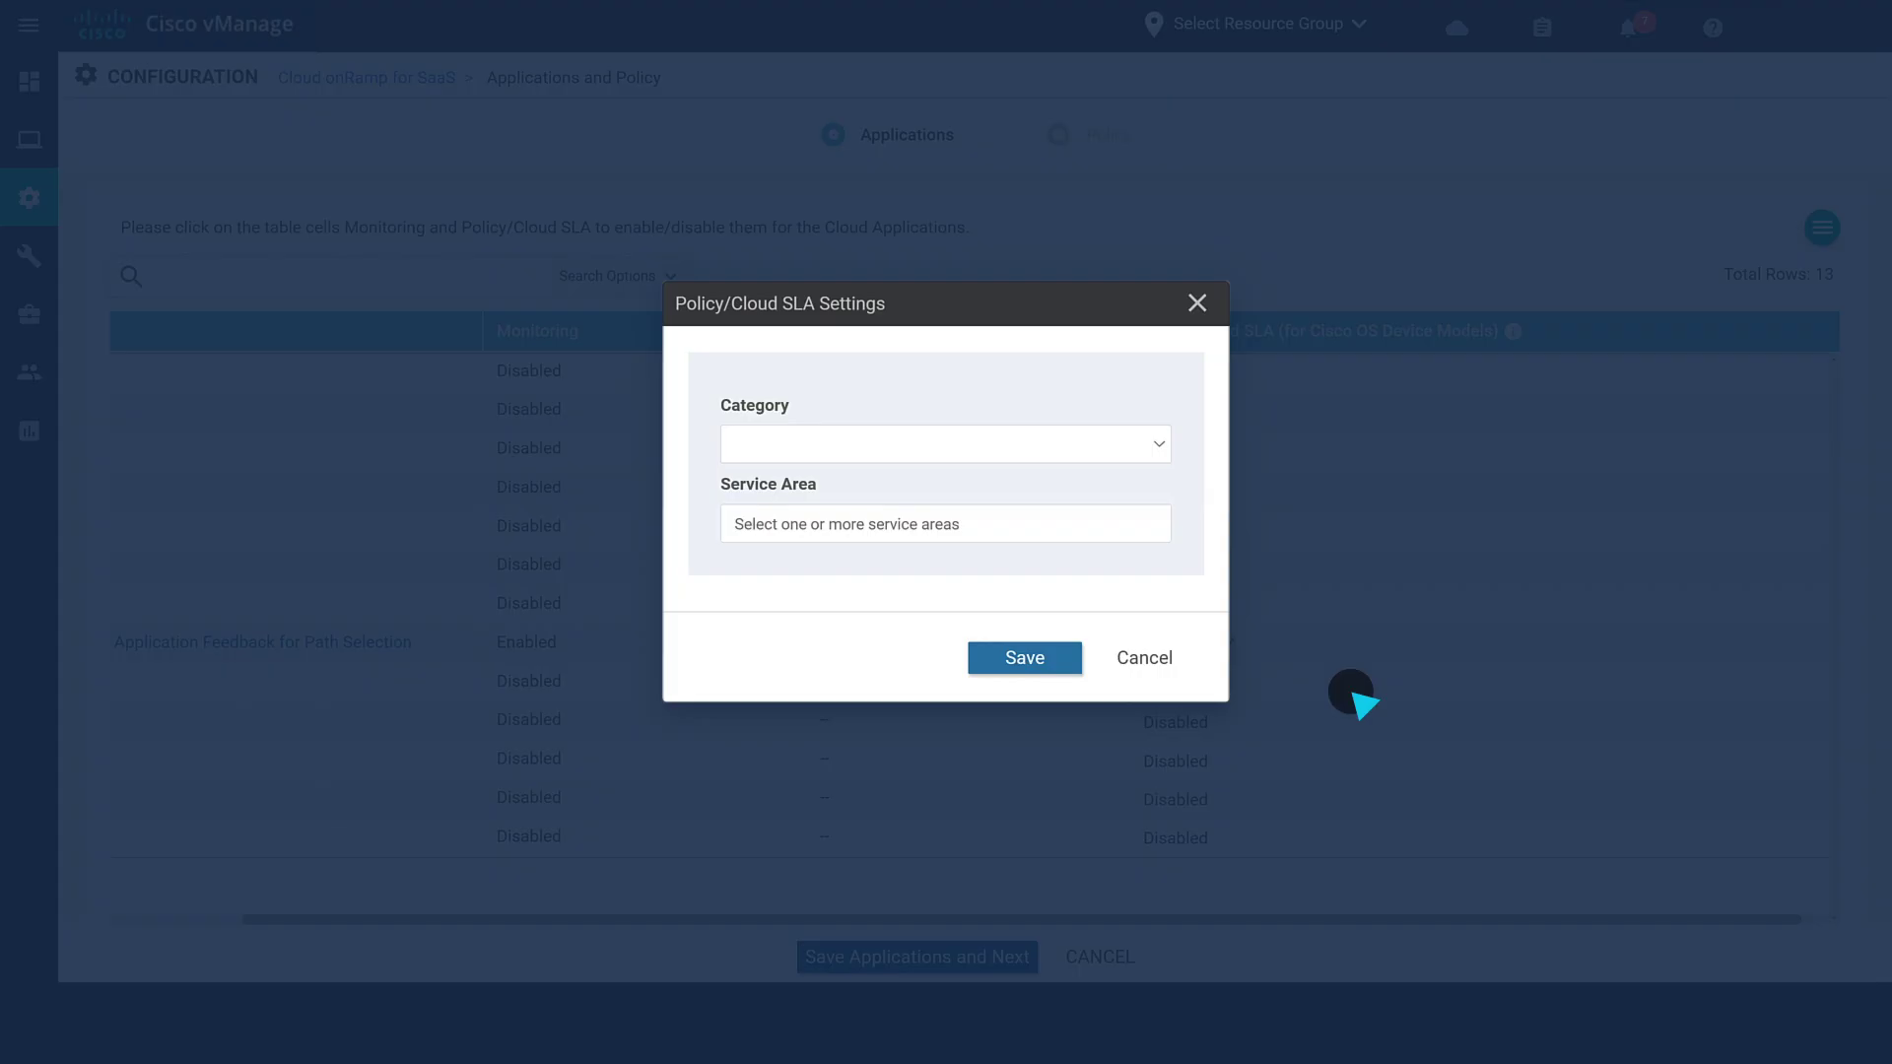
left_click(1159, 443)
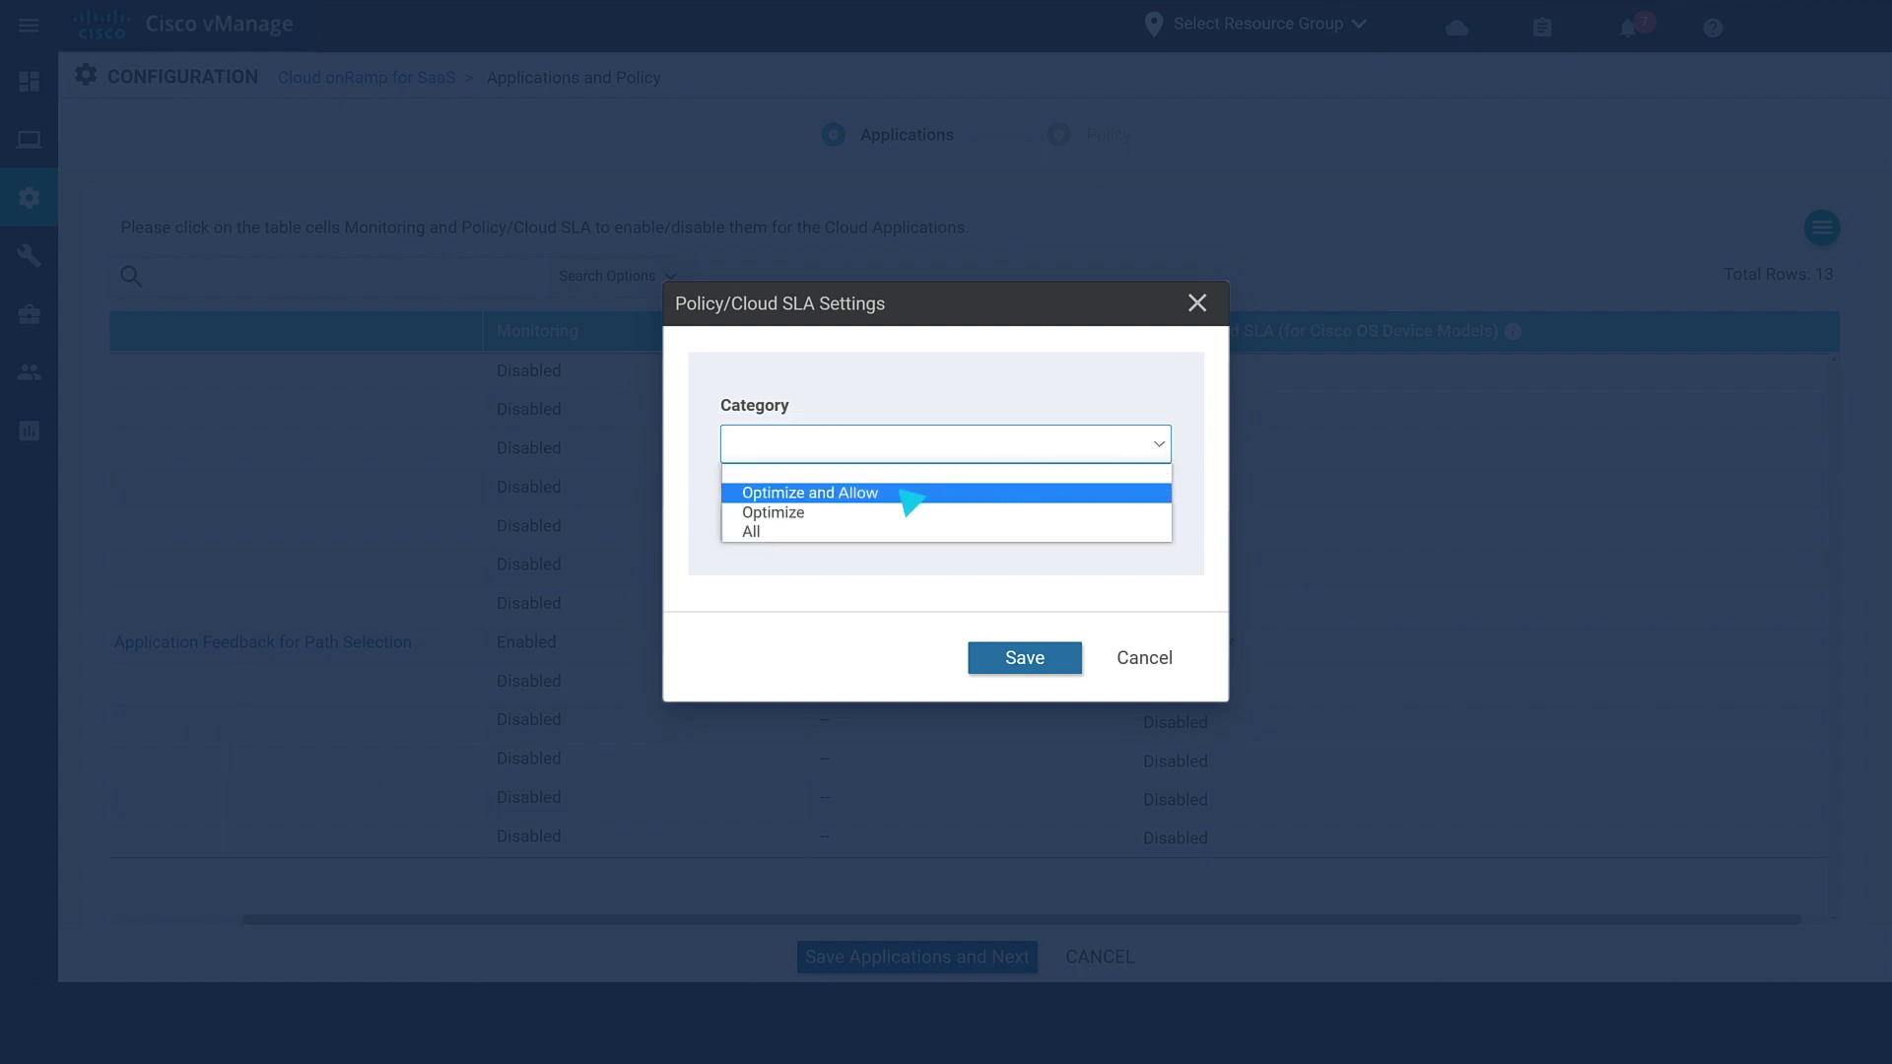
left_click(875, 492)
left_click(1058, 658)
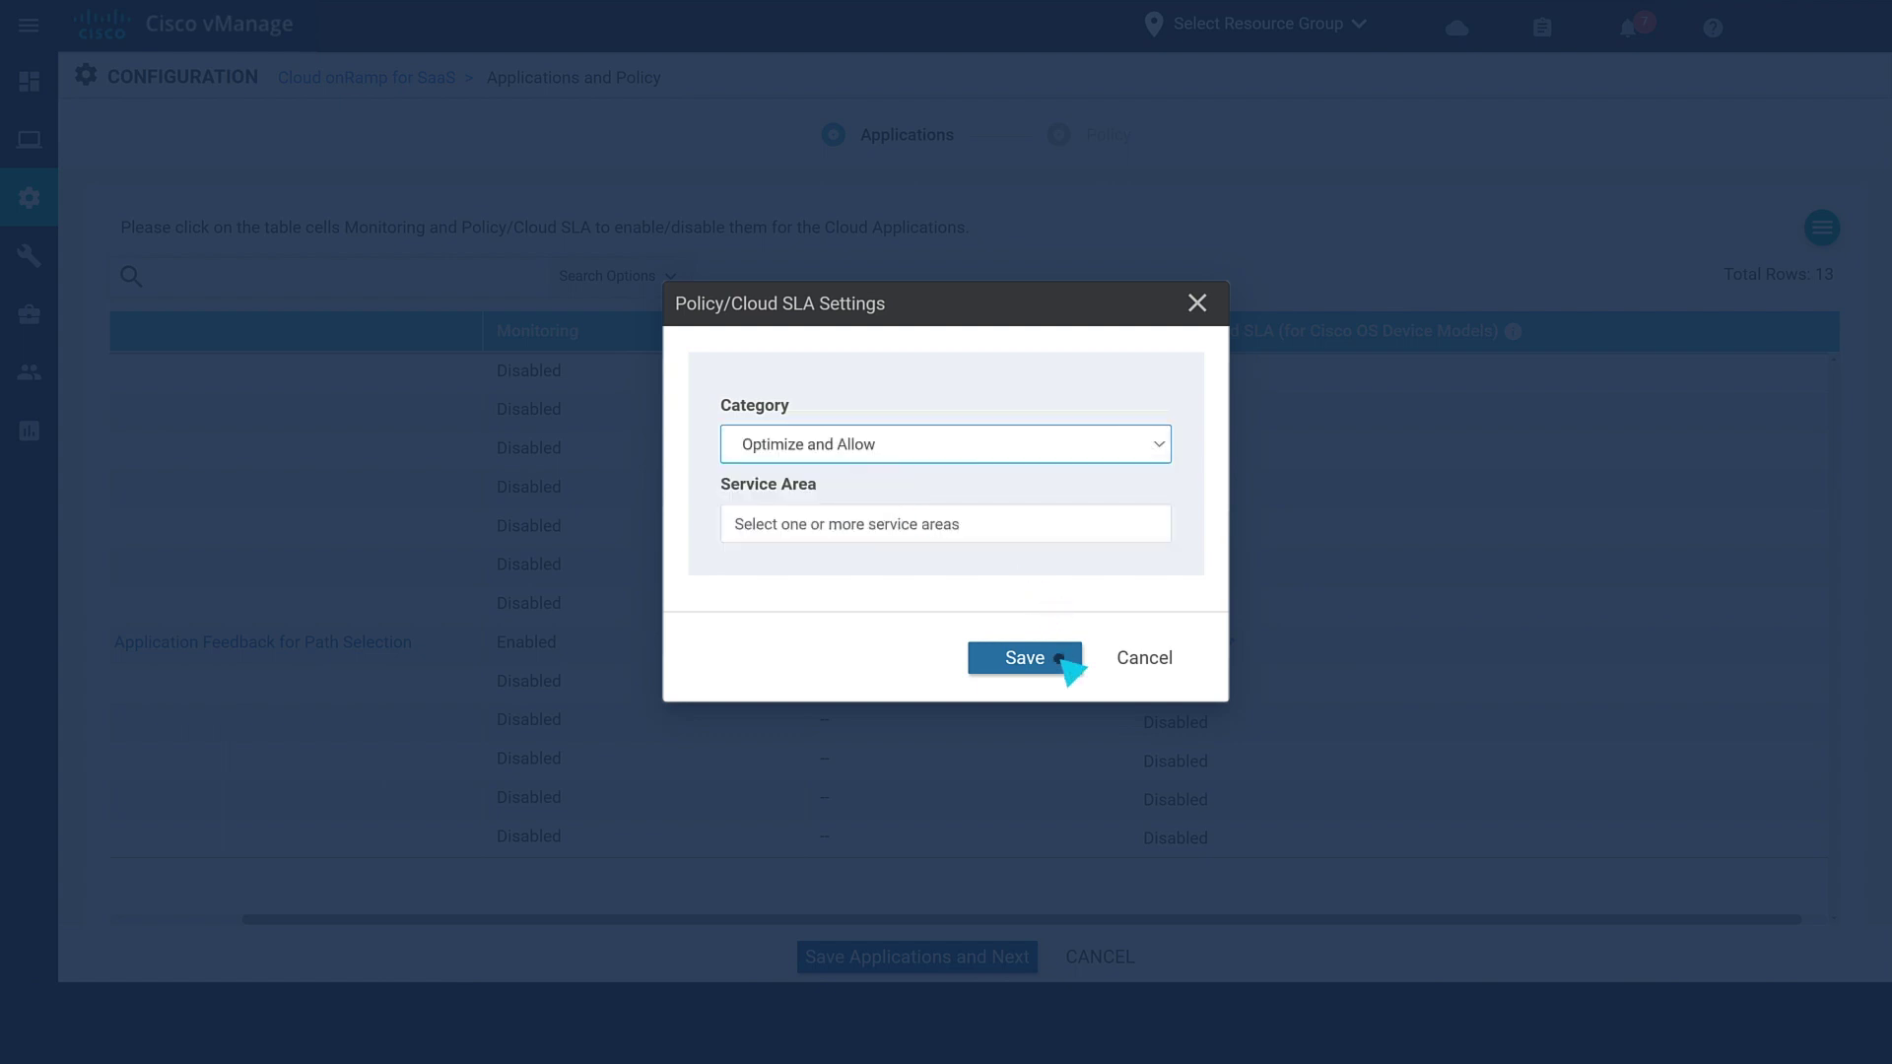
Save the applications, then review and accept the App-aware-test-dd policy
left_click(1029, 959)
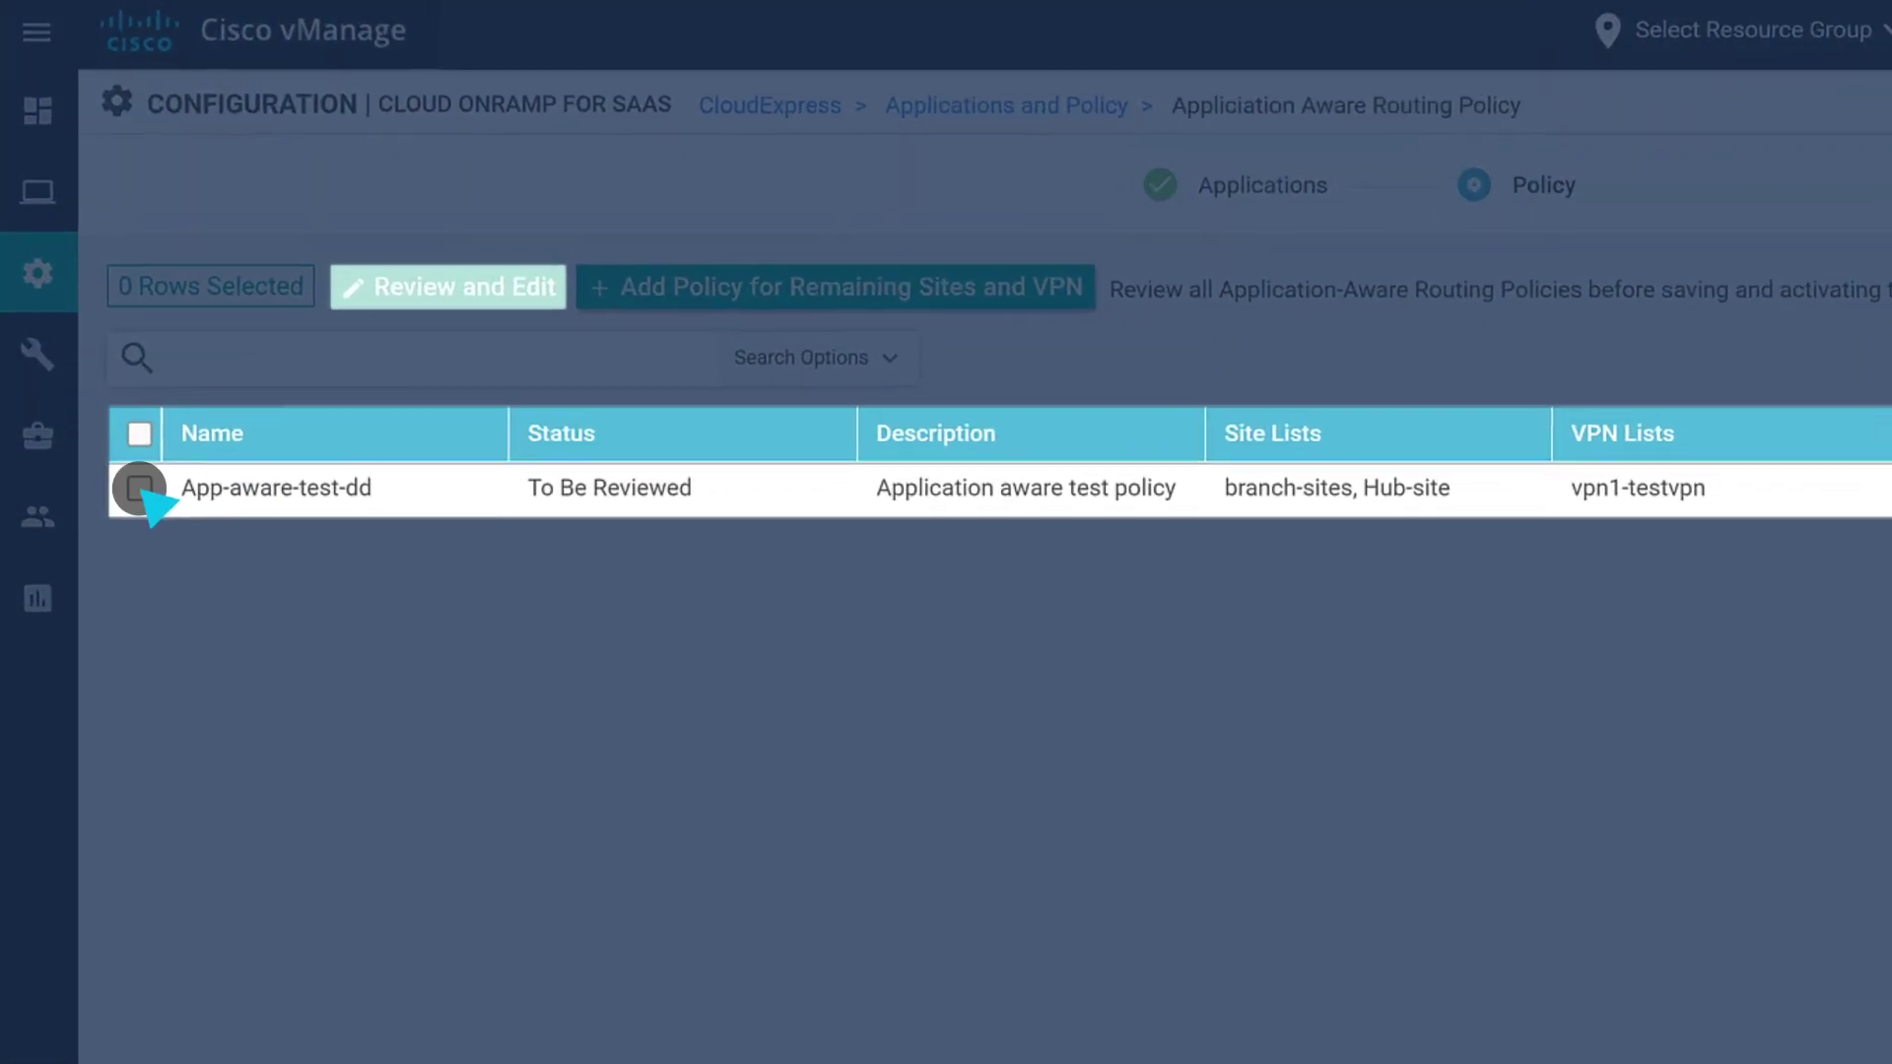
left_click(101, 351)
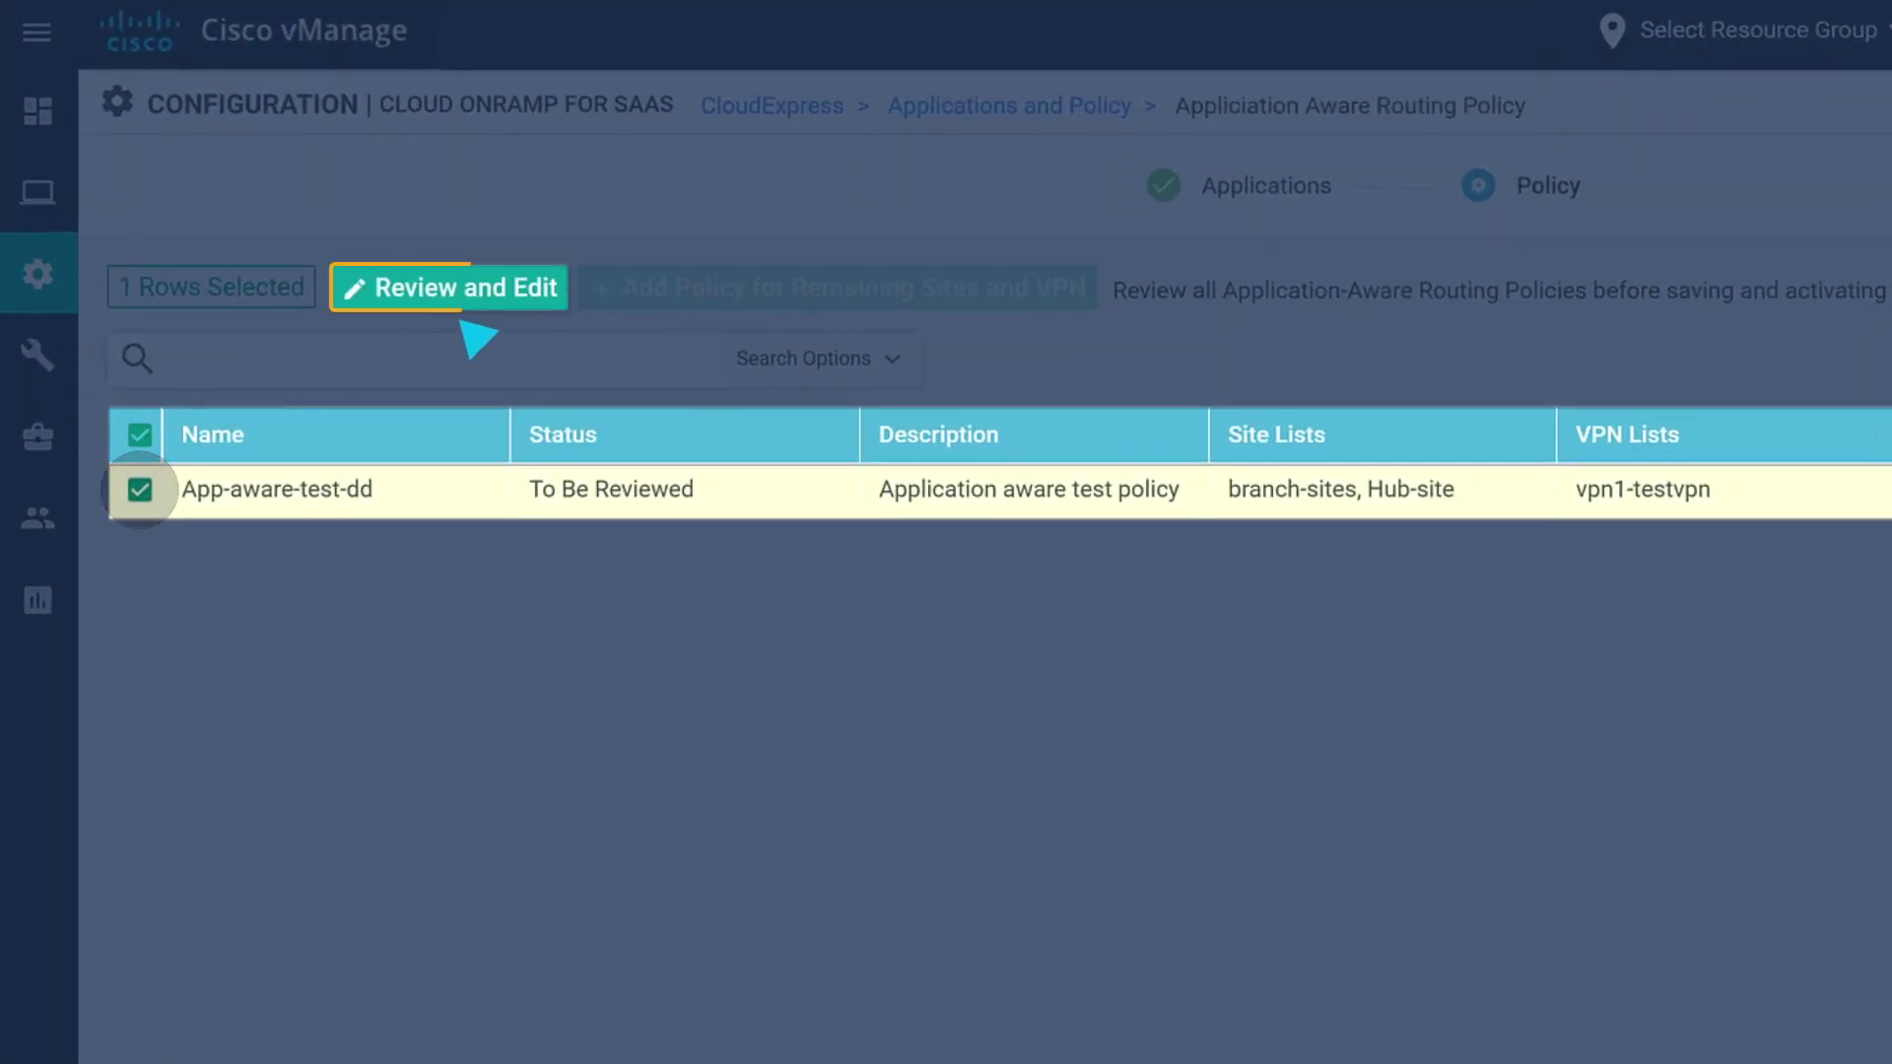
left_click(544, 305)
left_click(1052, 909)
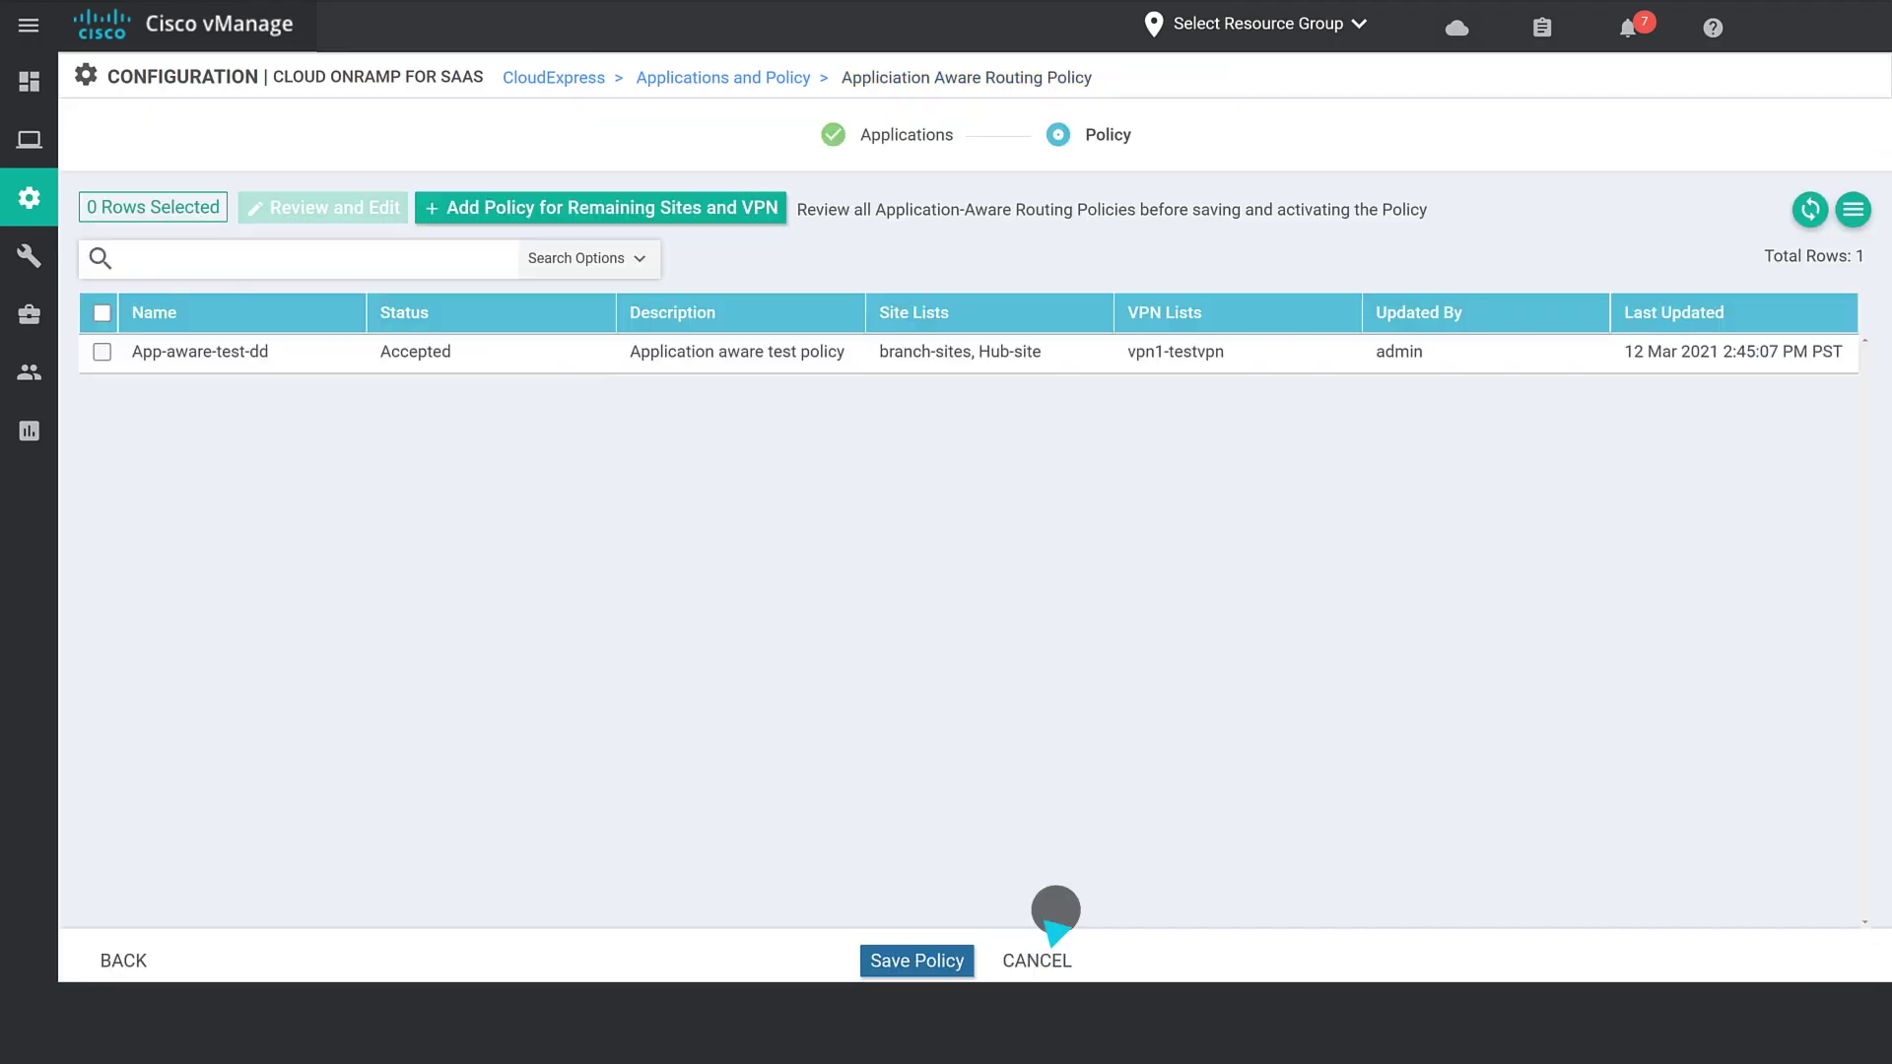
Save and activate App-aware-test-dd, then return to the Cloud OnRamp for SaaS overview
left_click(964, 966)
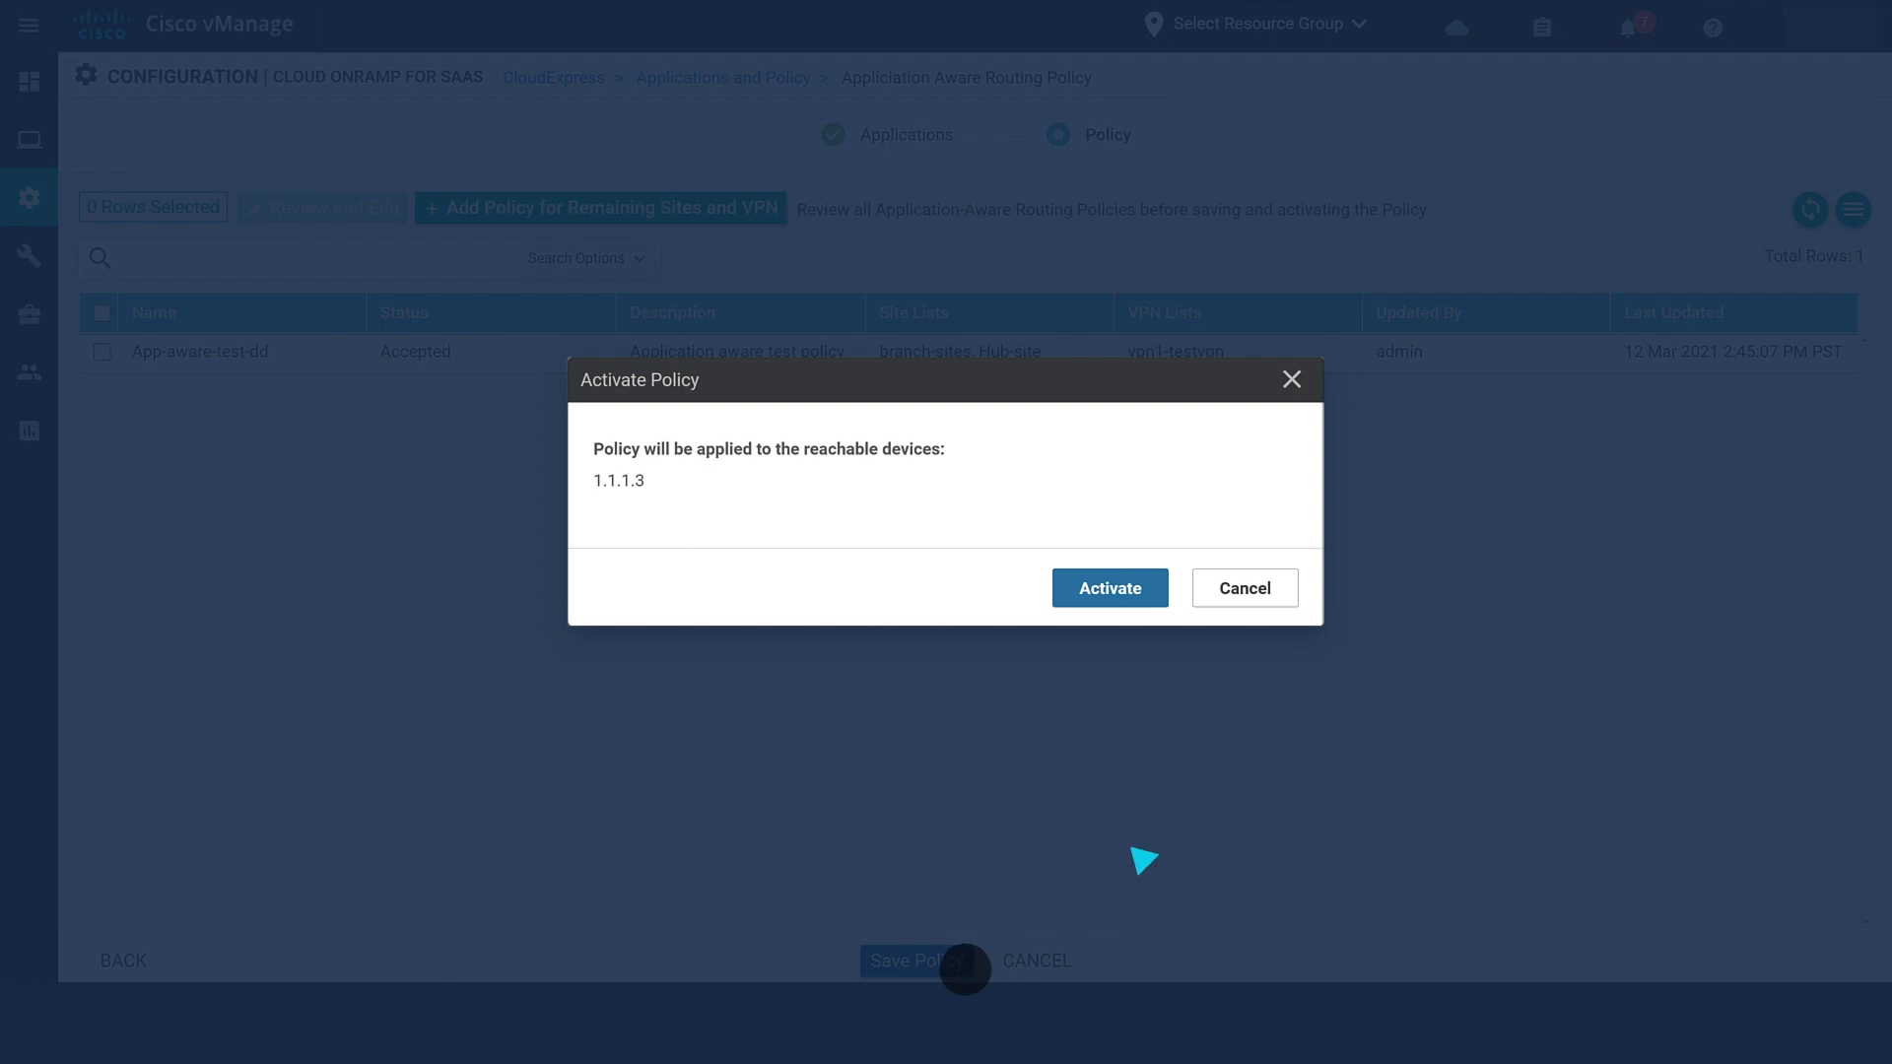
left_click(1153, 599)
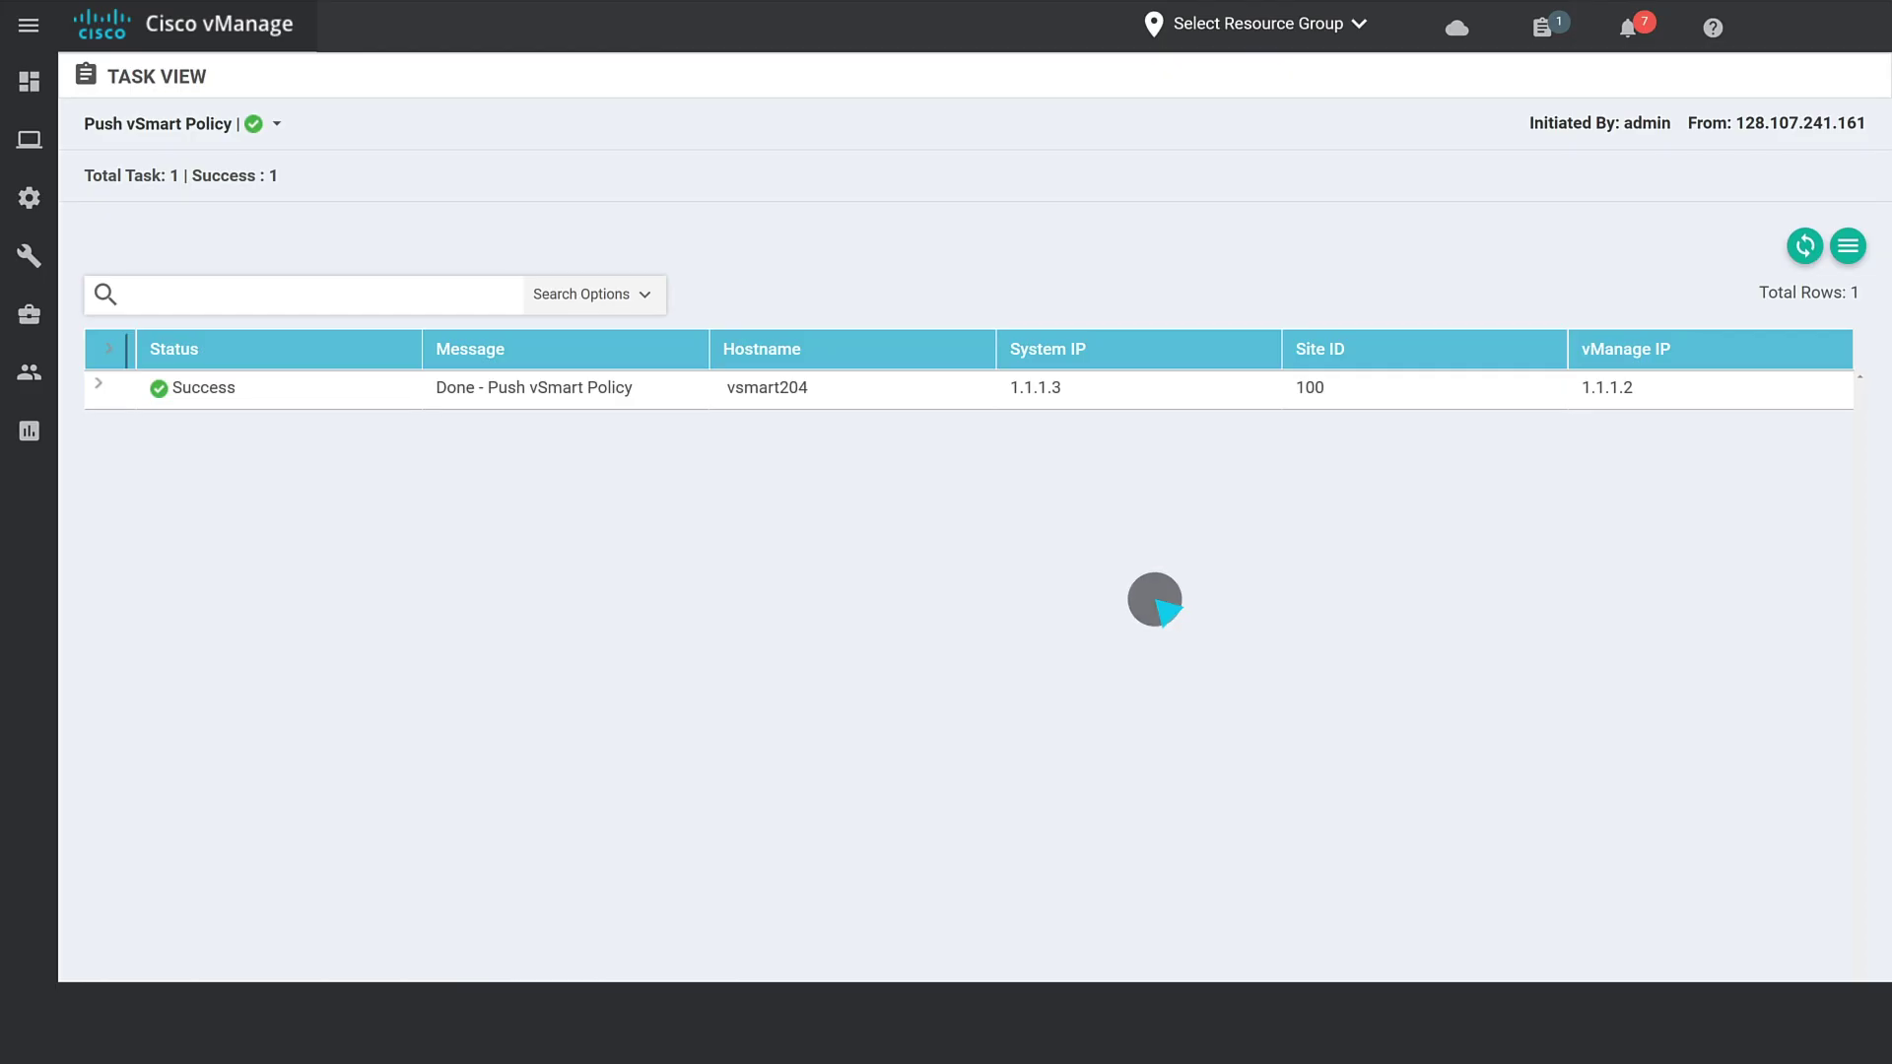
left_click(1457, 37)
left_click(1426, 92)
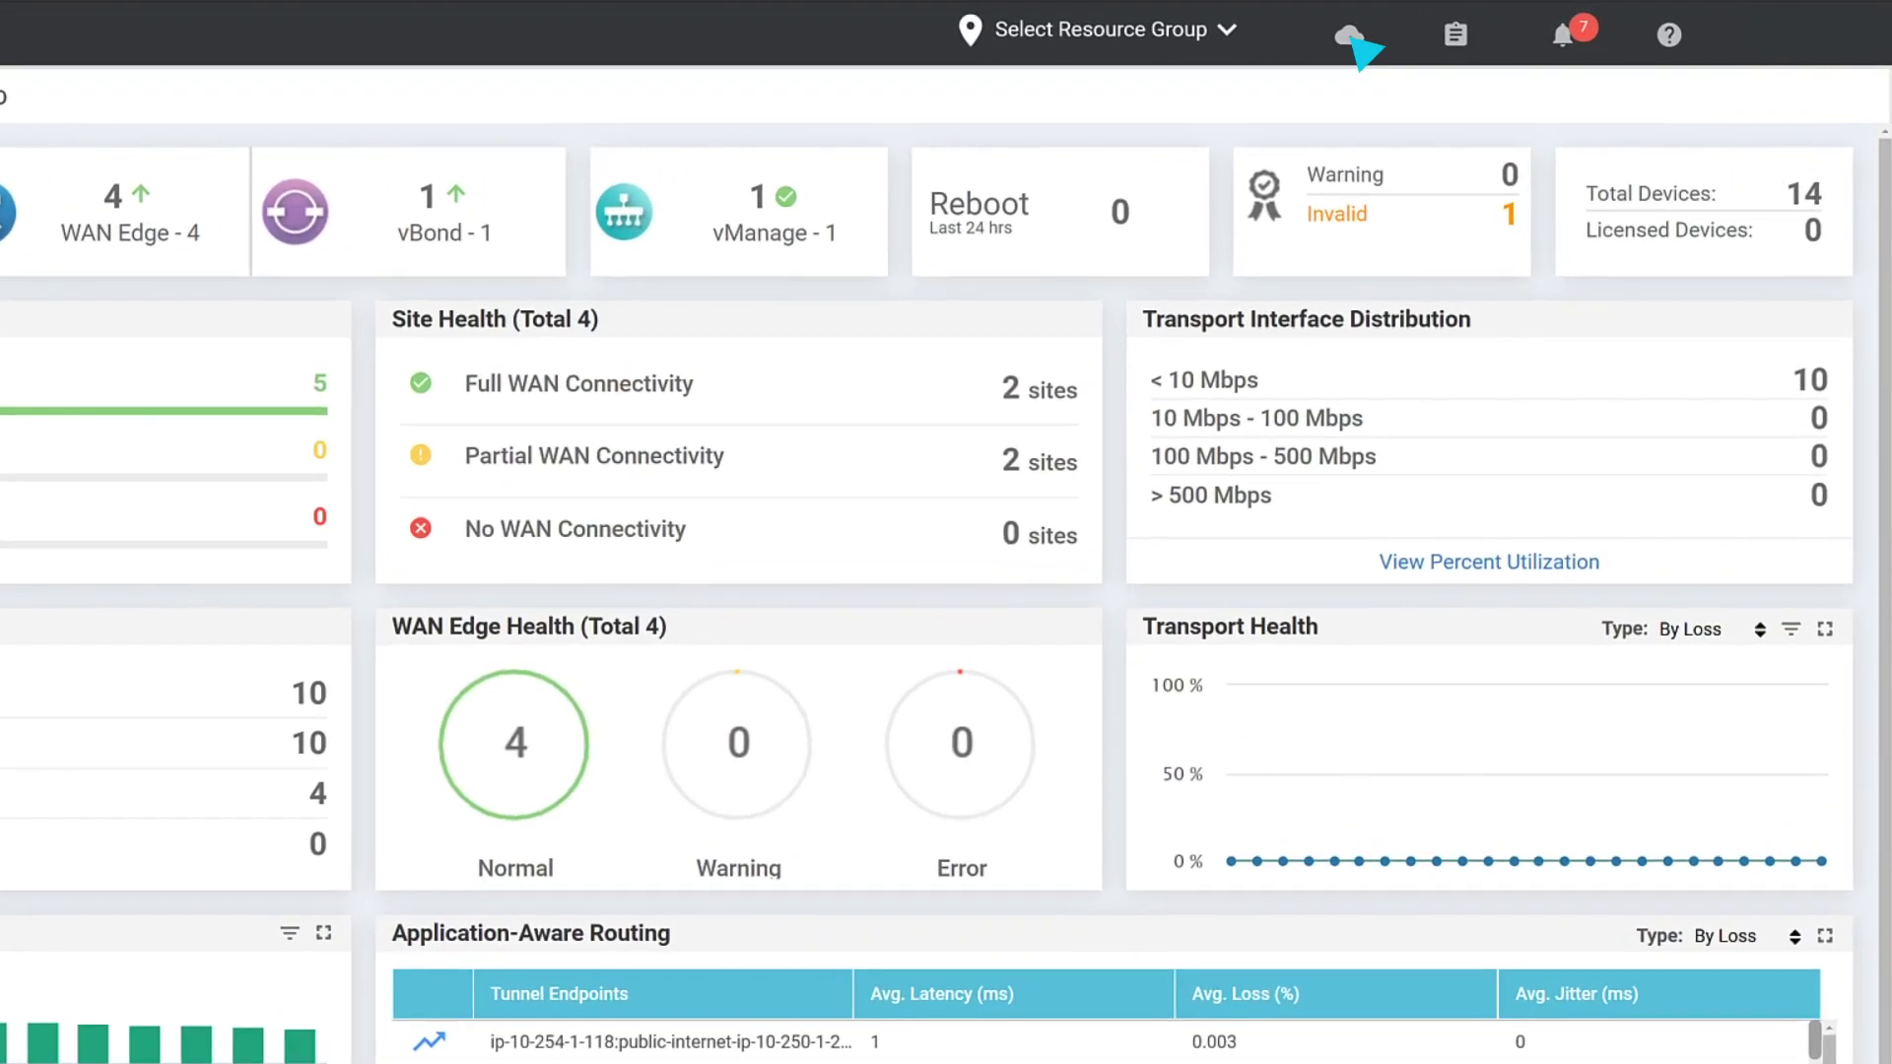
Go to the Cloud OnRamp for SaaS applications and policy table
left_click(1457, 30)
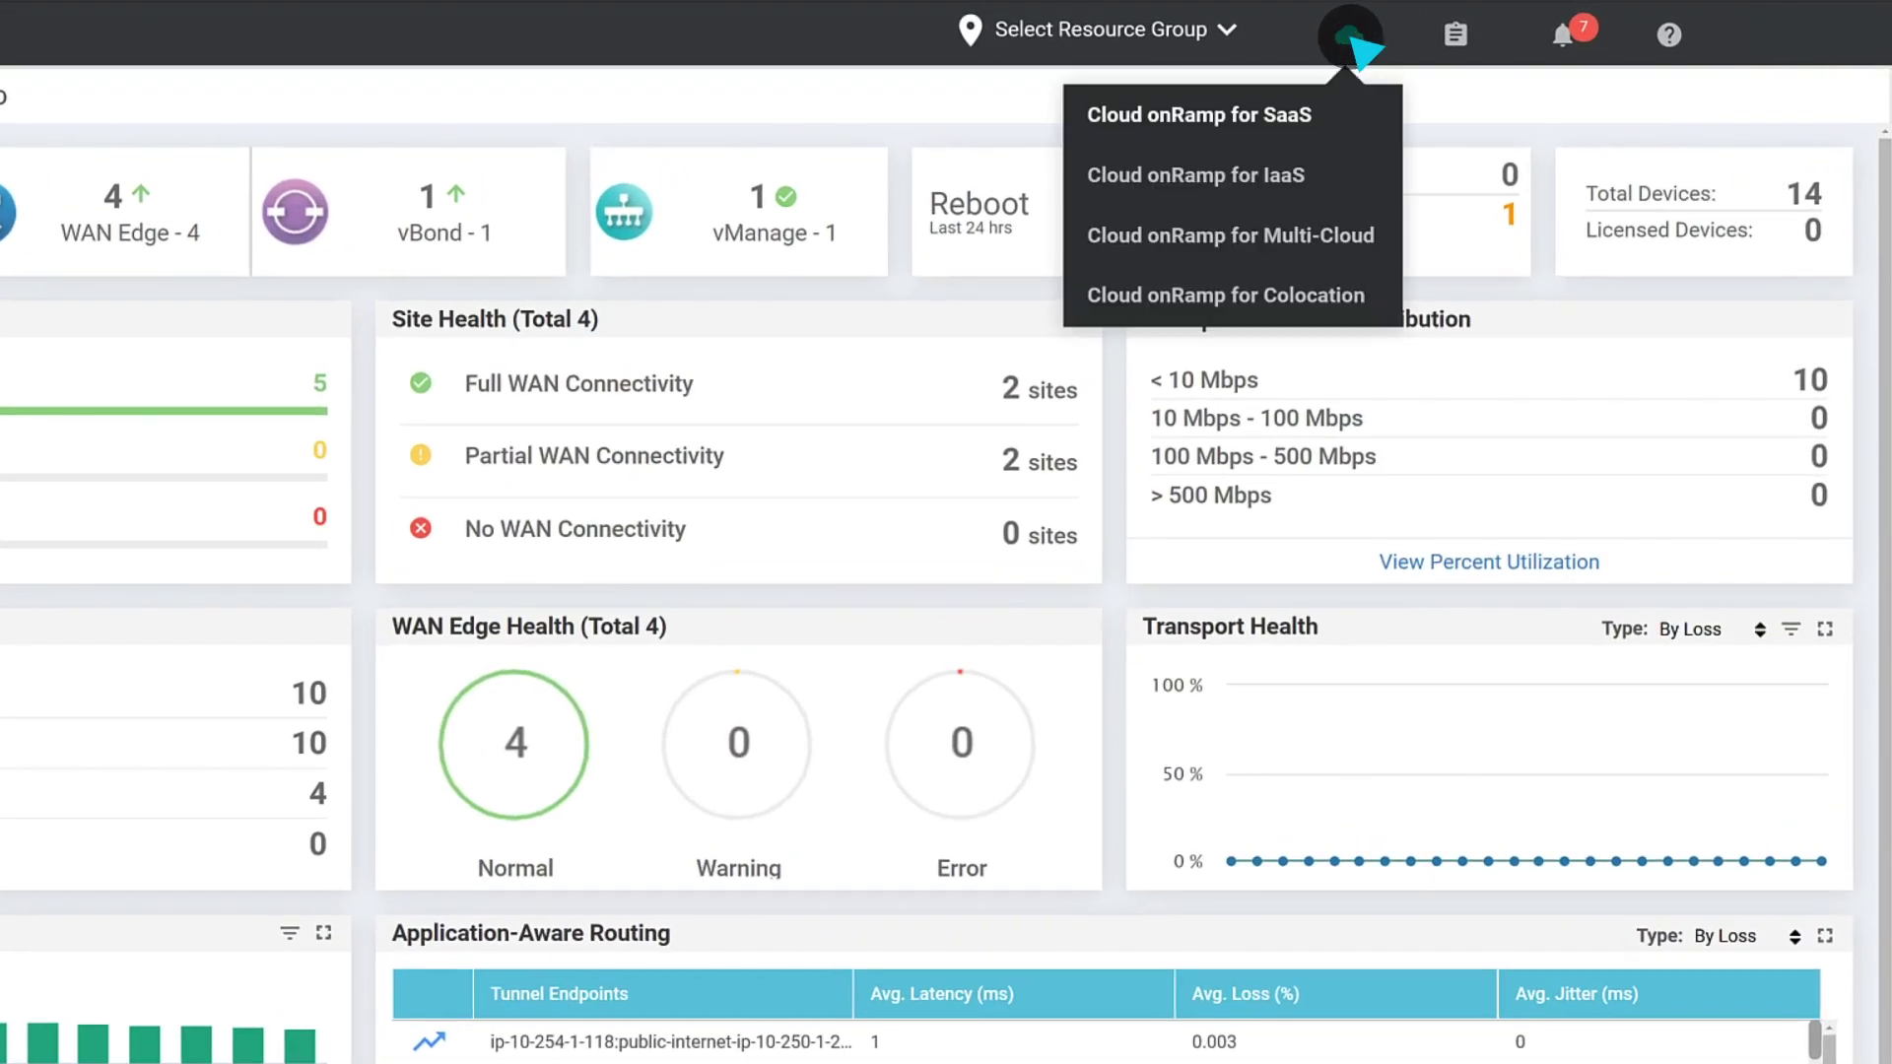
left_click(1316, 114)
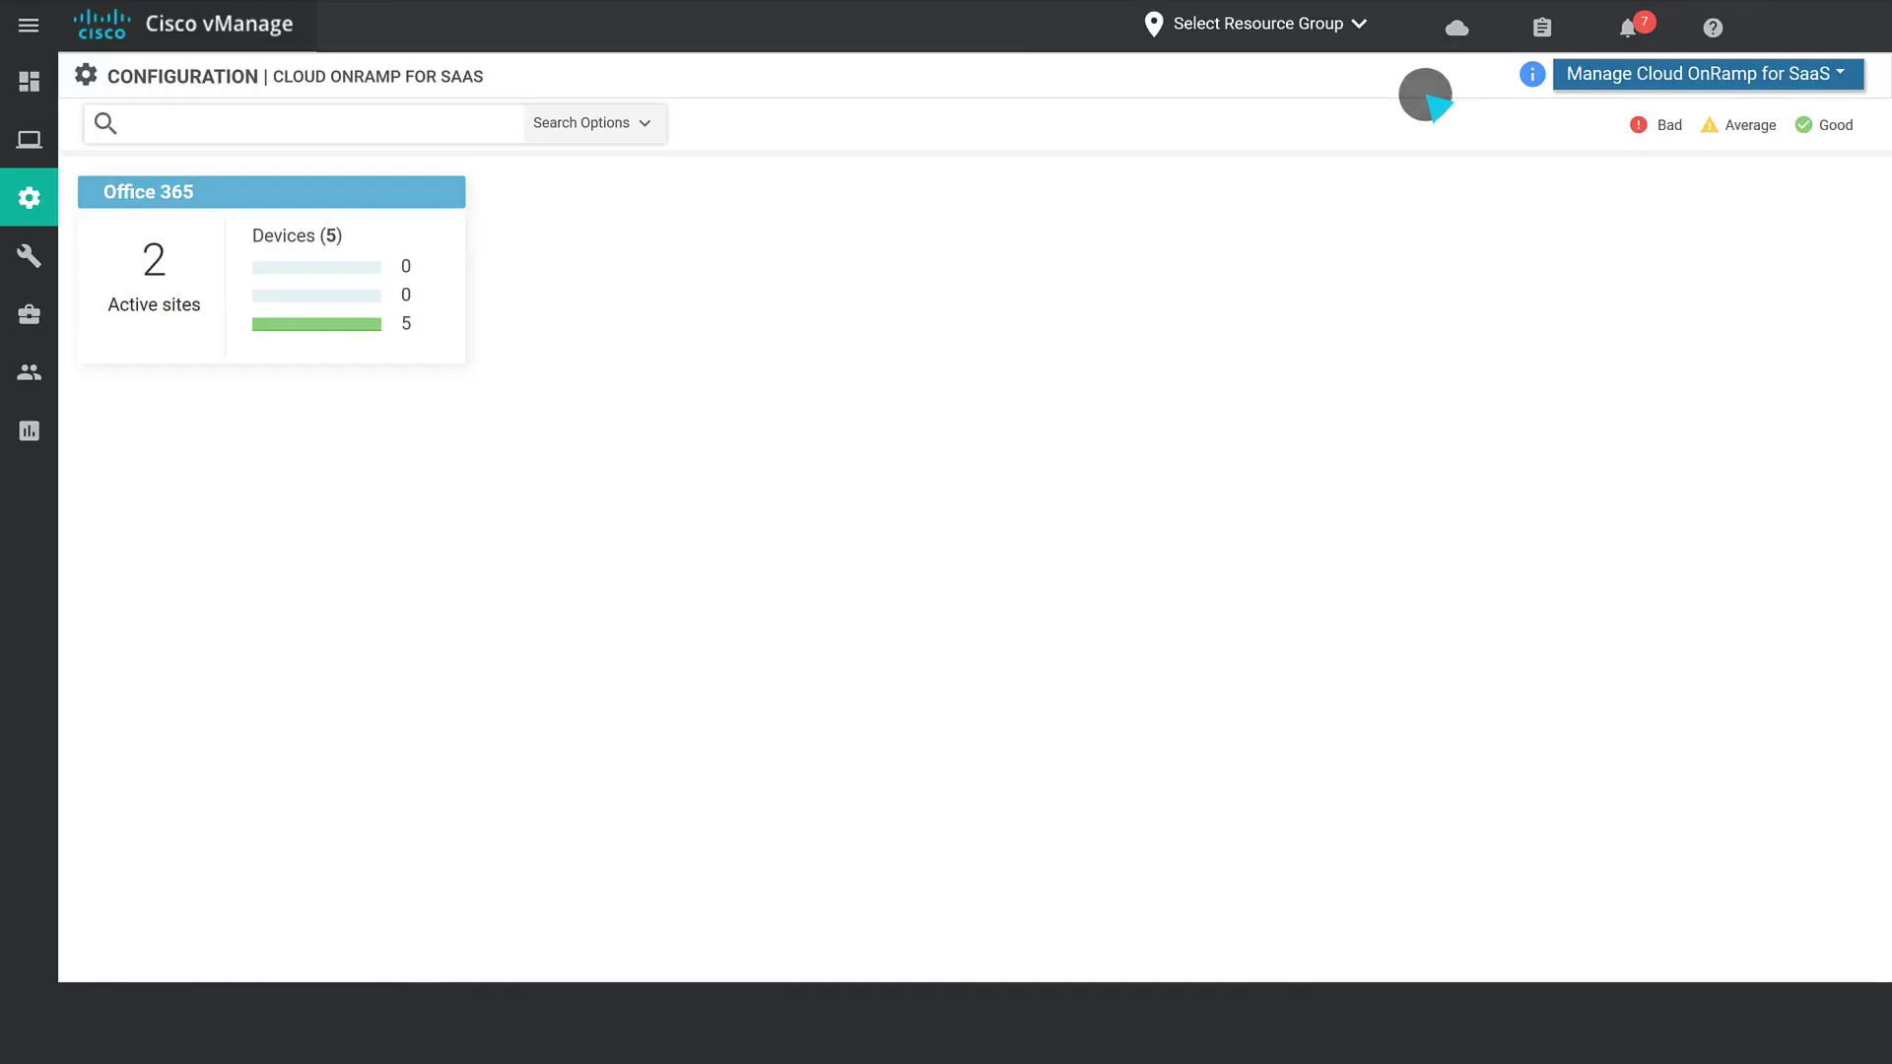
left_click(1839, 74)
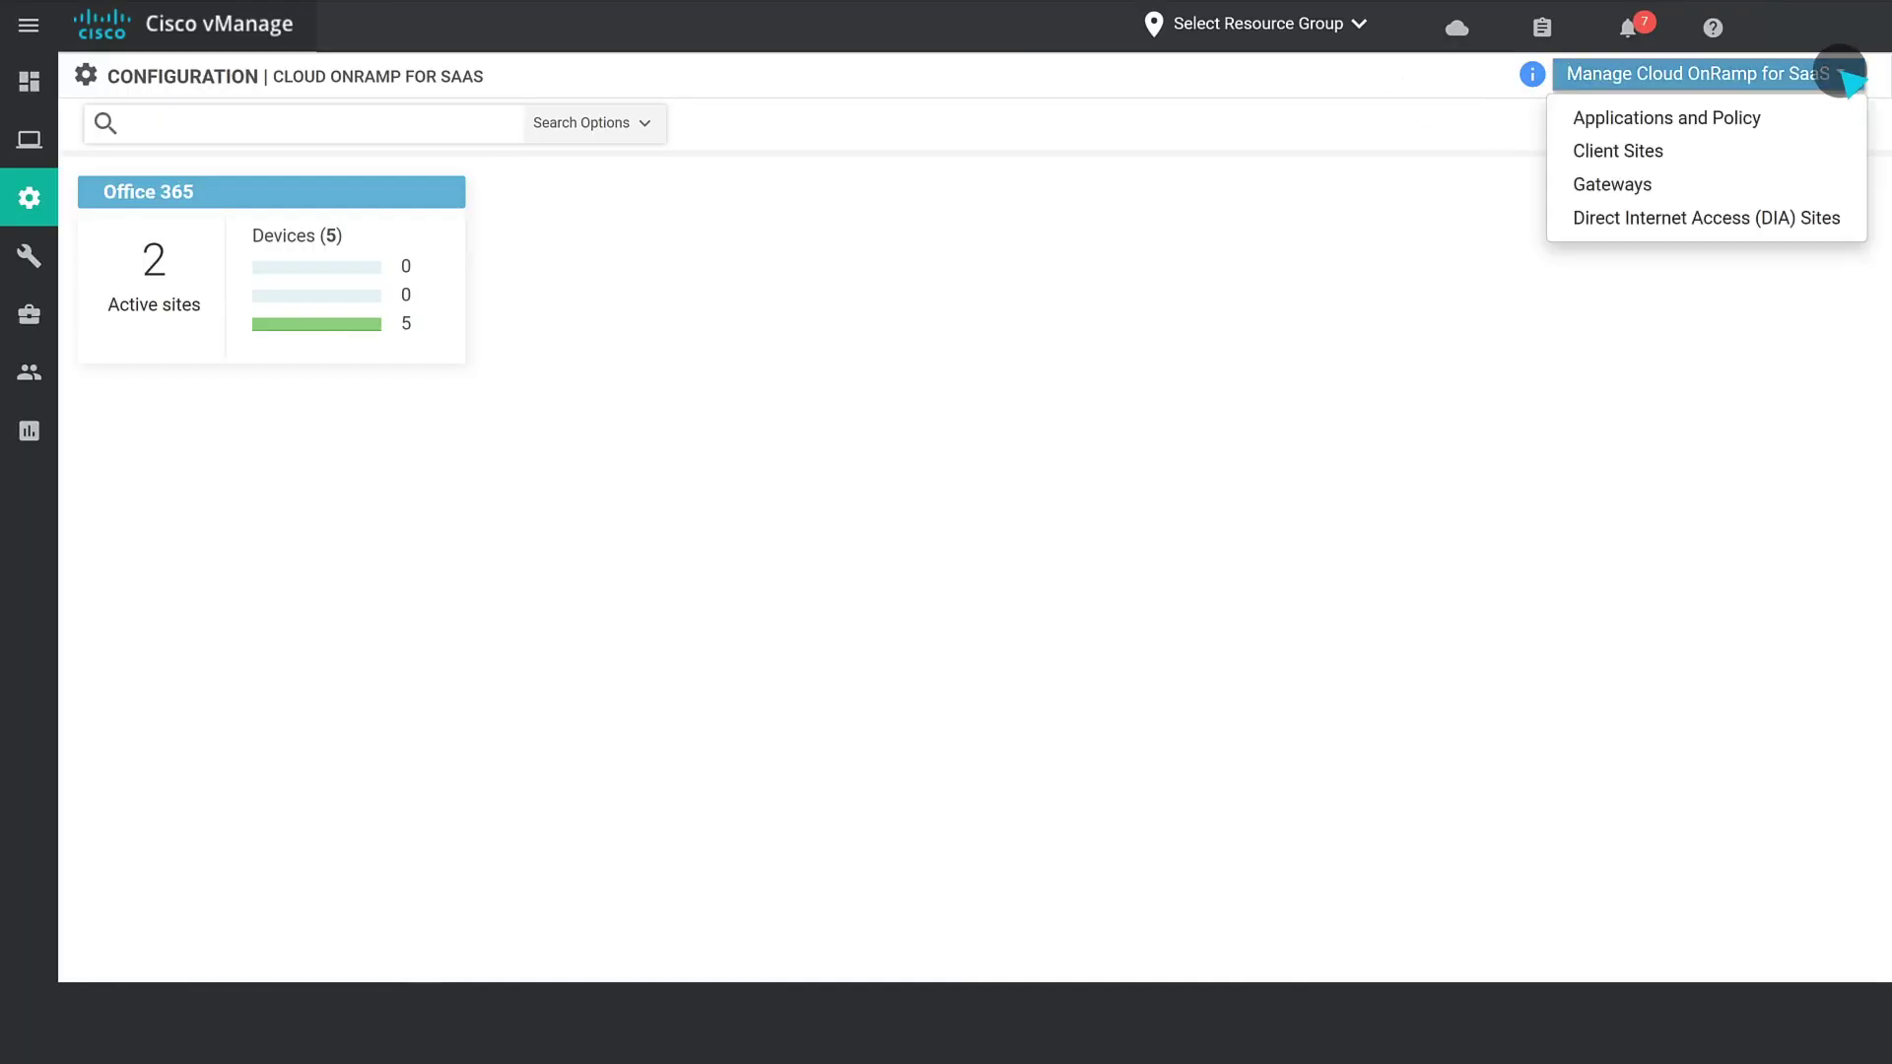
left_click(1762, 123)
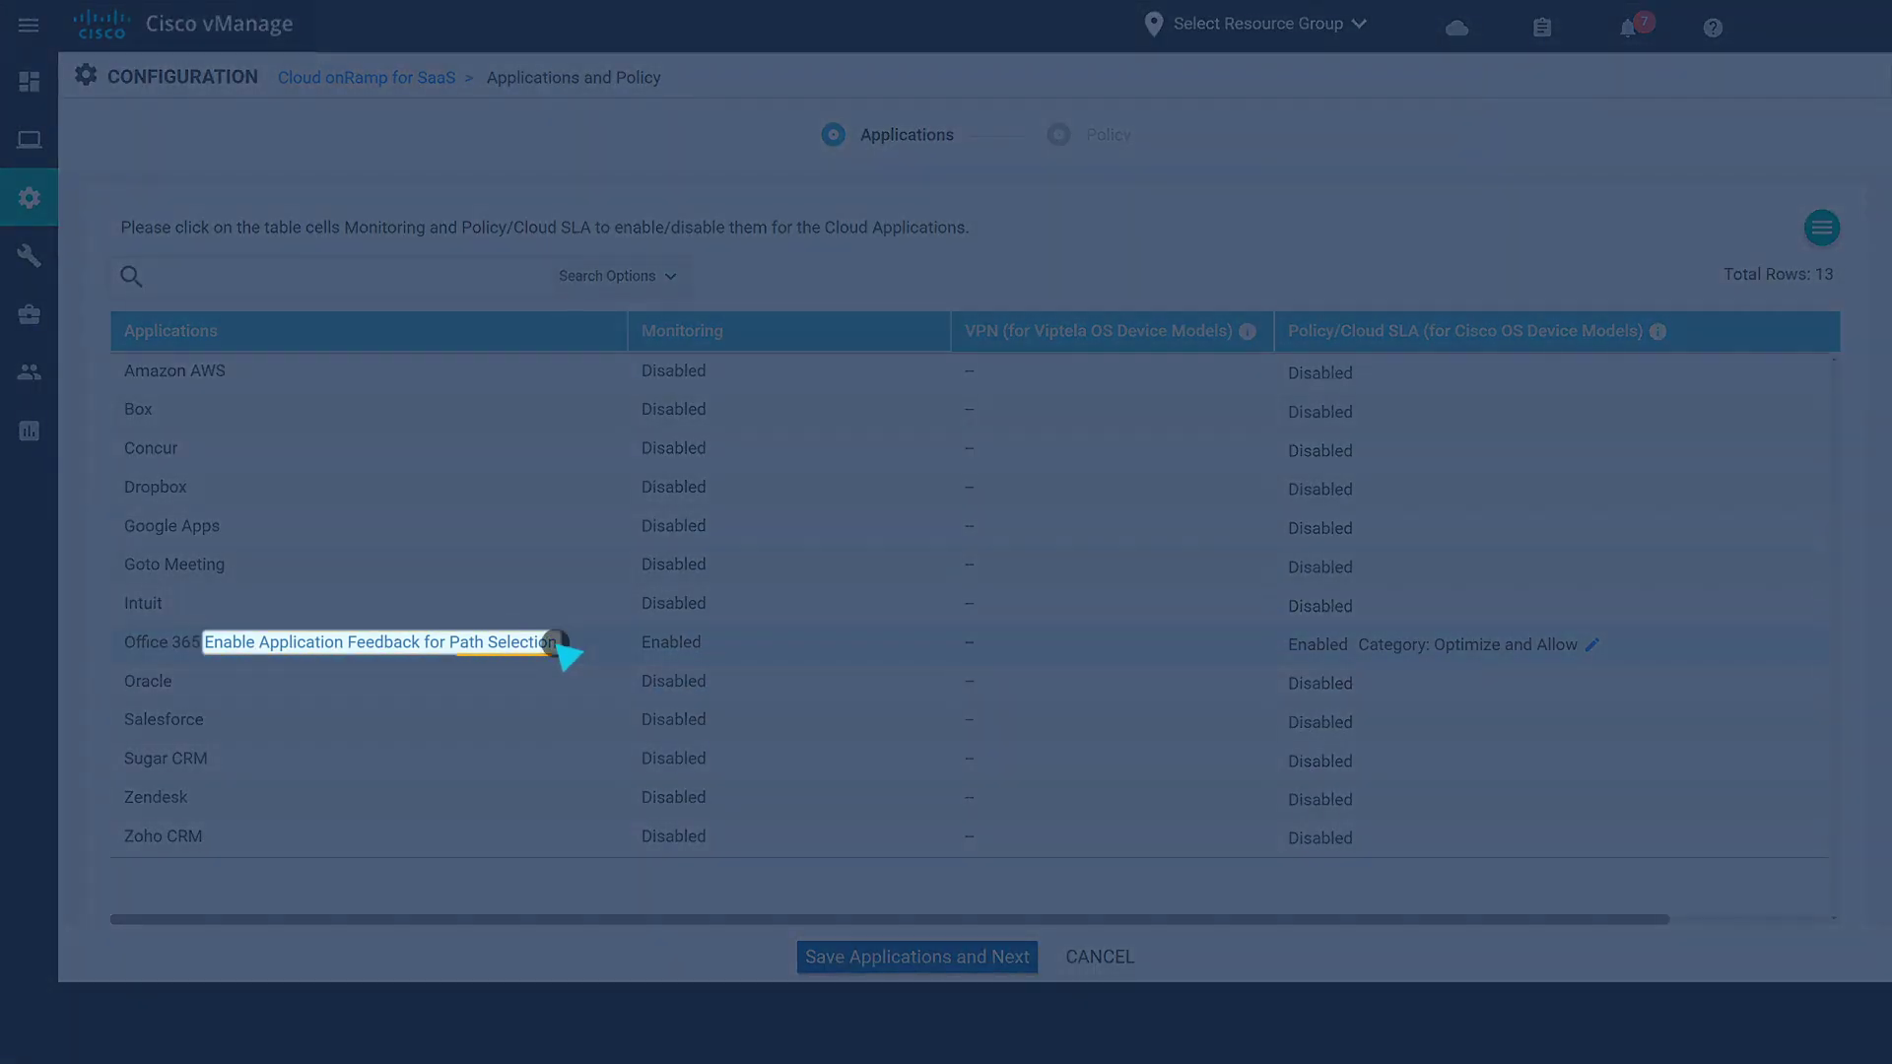
Authorize Office 365 feedback with Microsoft, enable telemetry exchange and Application Response Time, and save
left_click(550, 643)
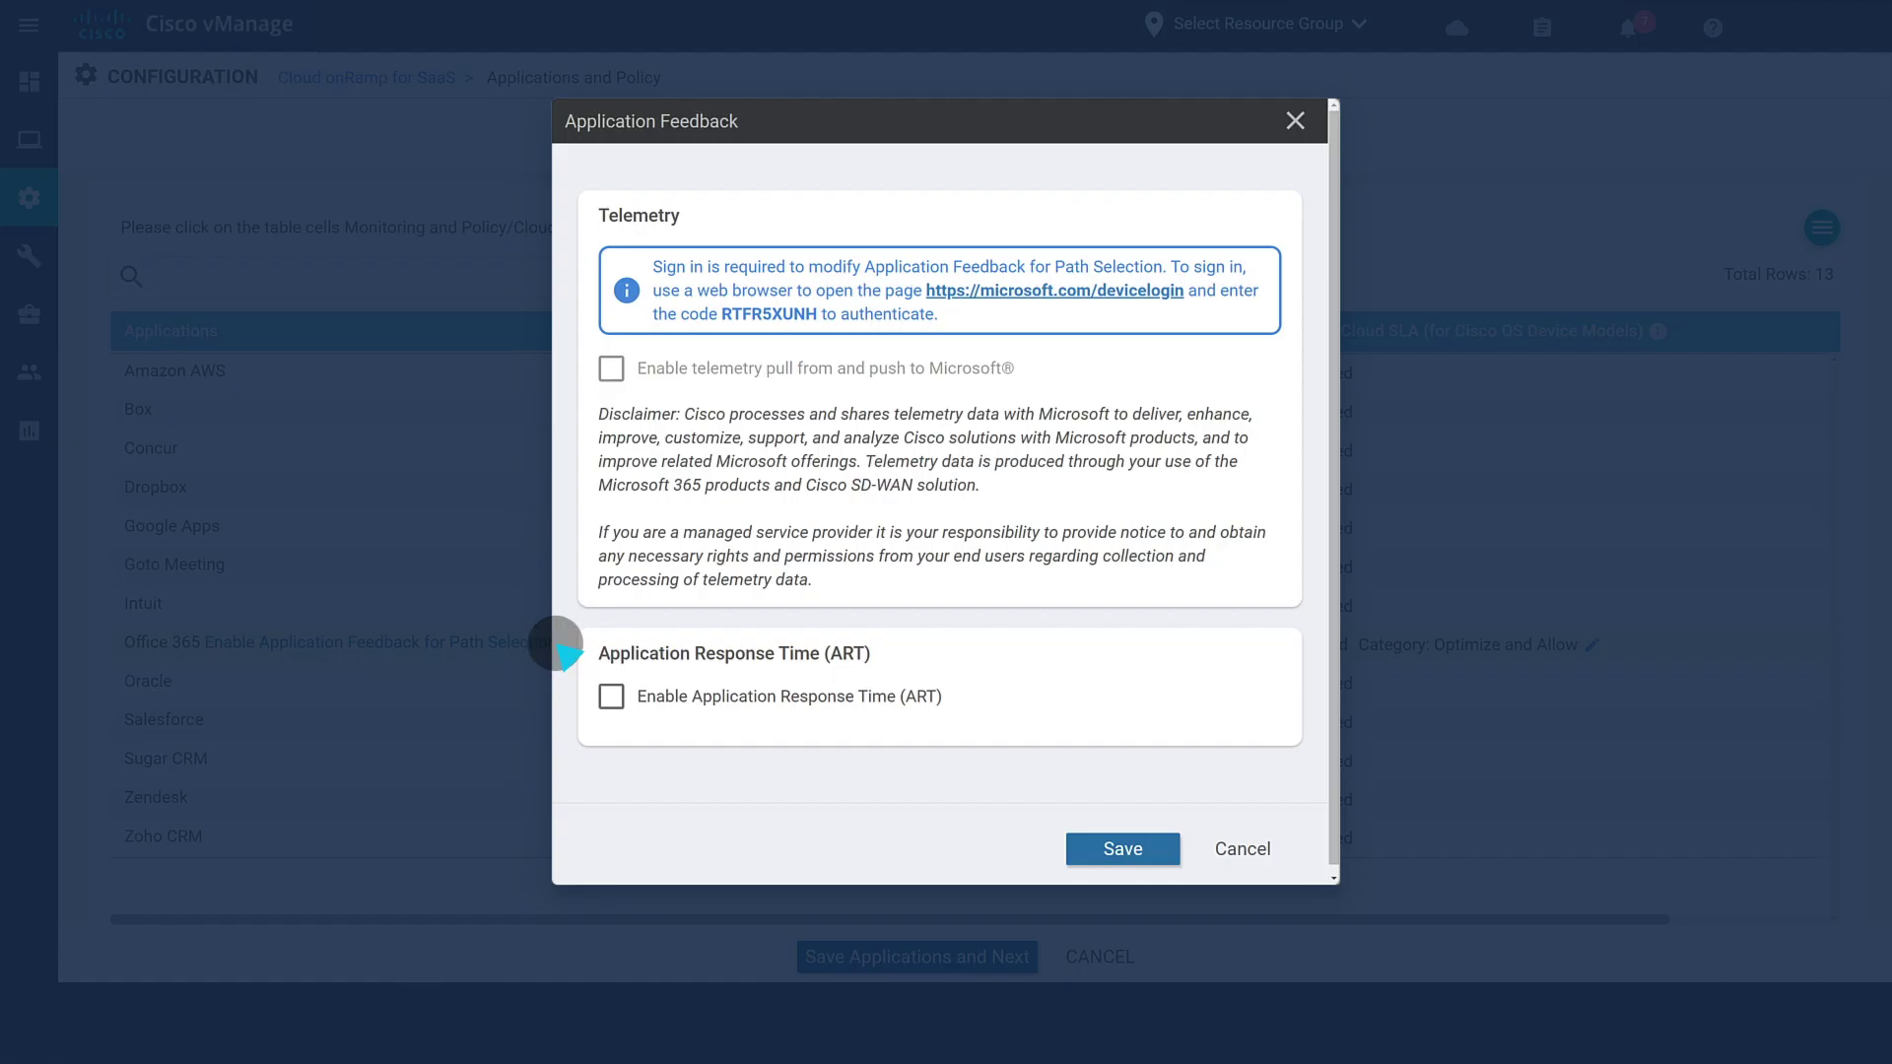
left_click(1018, 292)
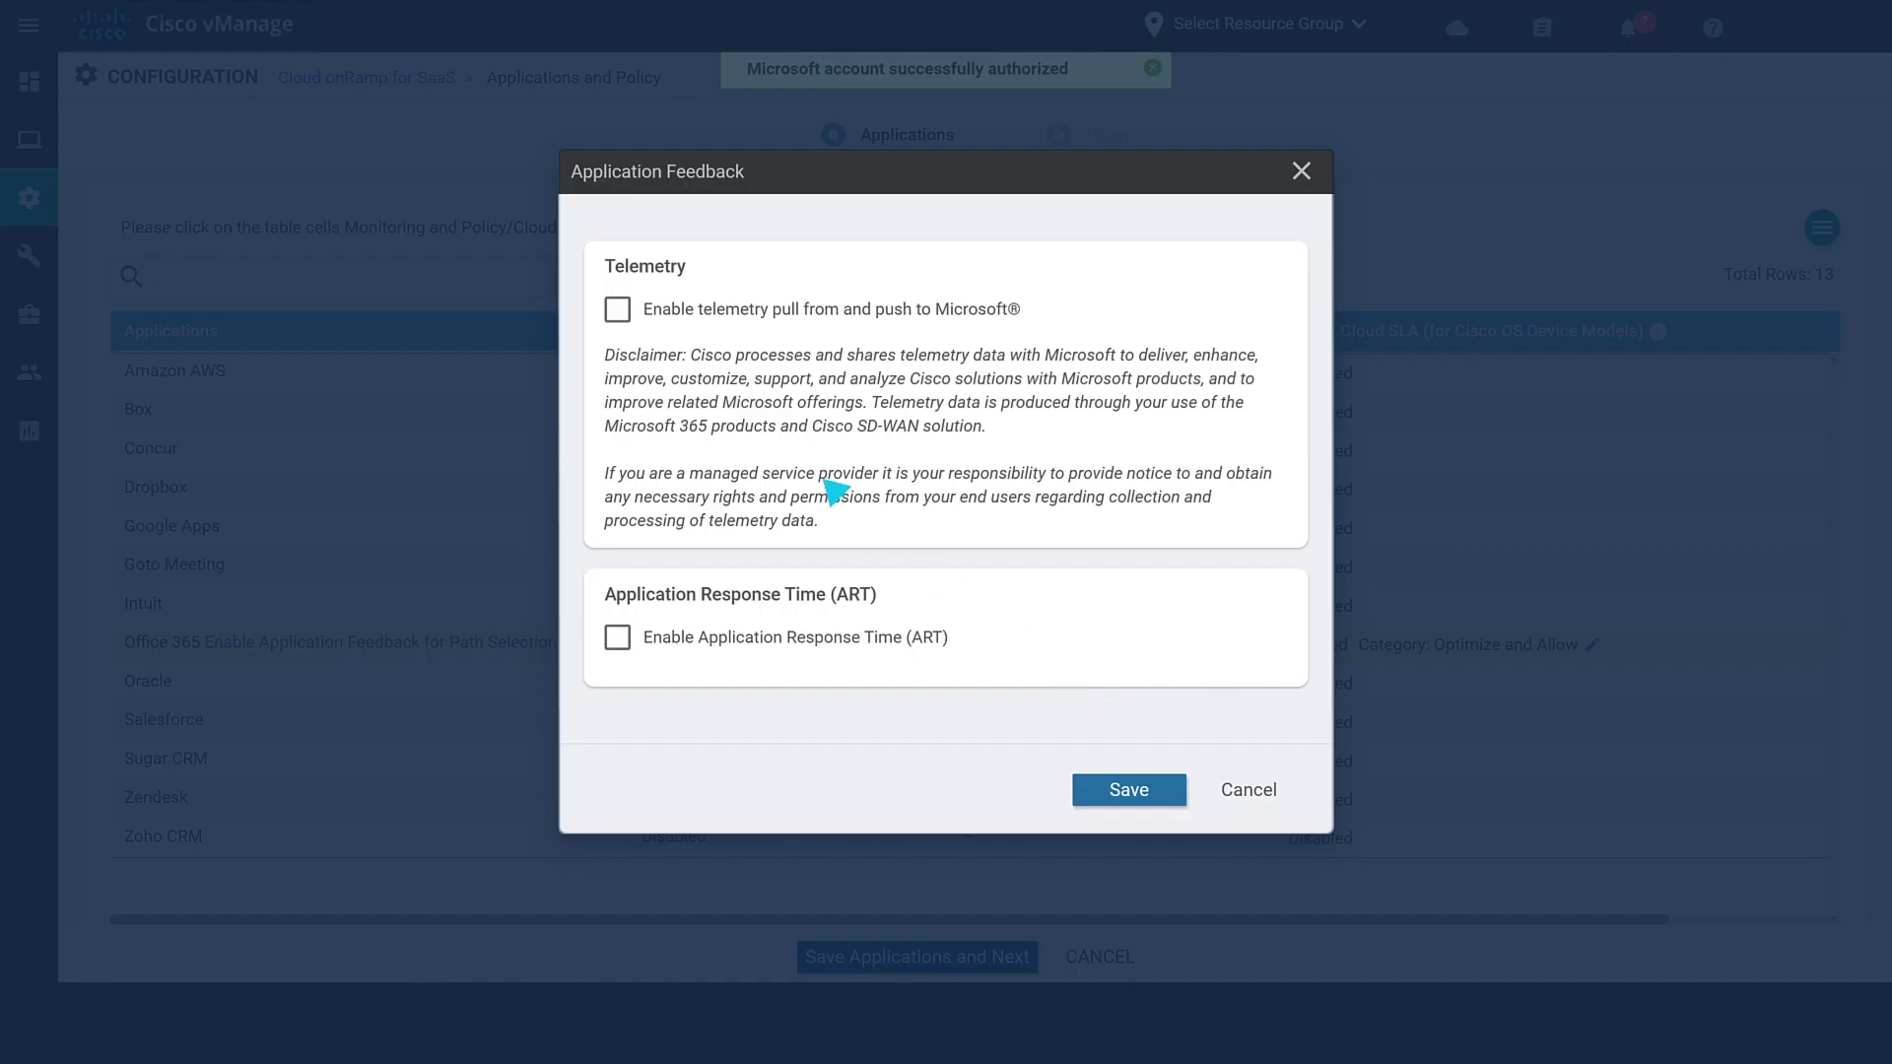
left_click(617, 309)
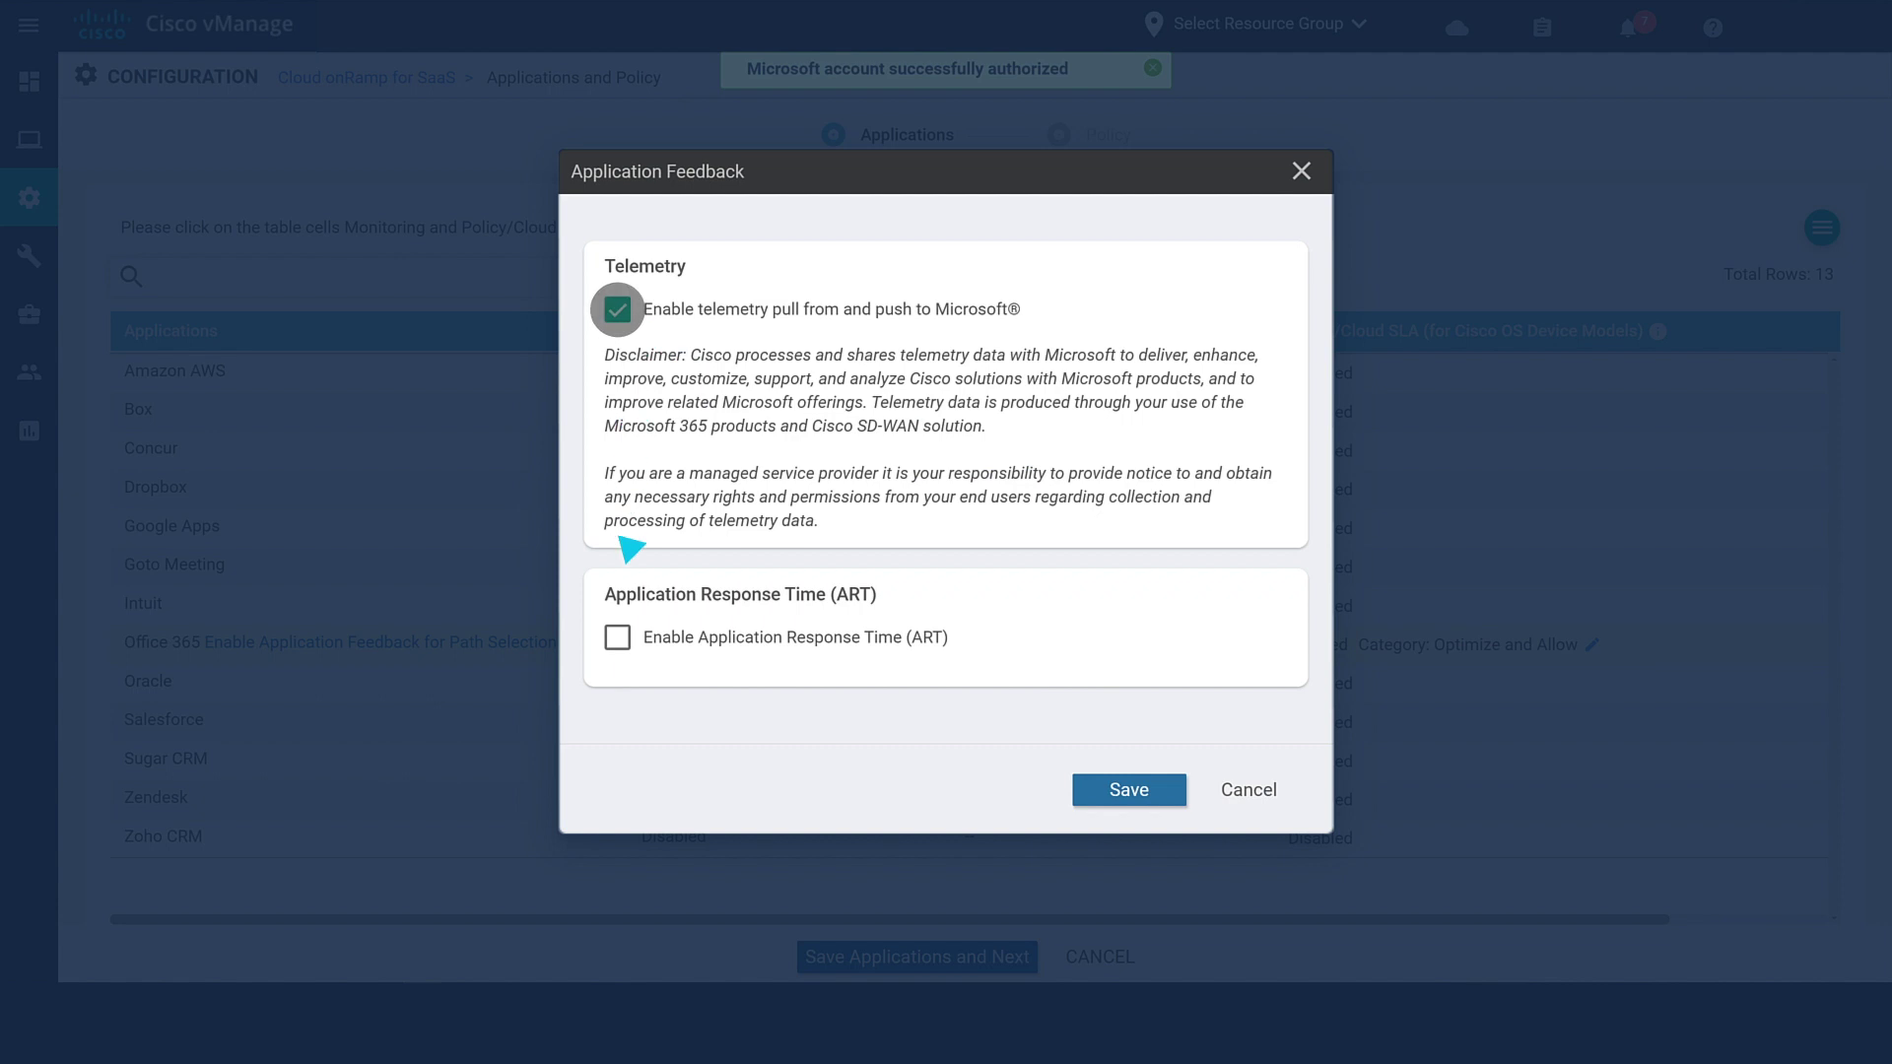
left_click(619, 638)
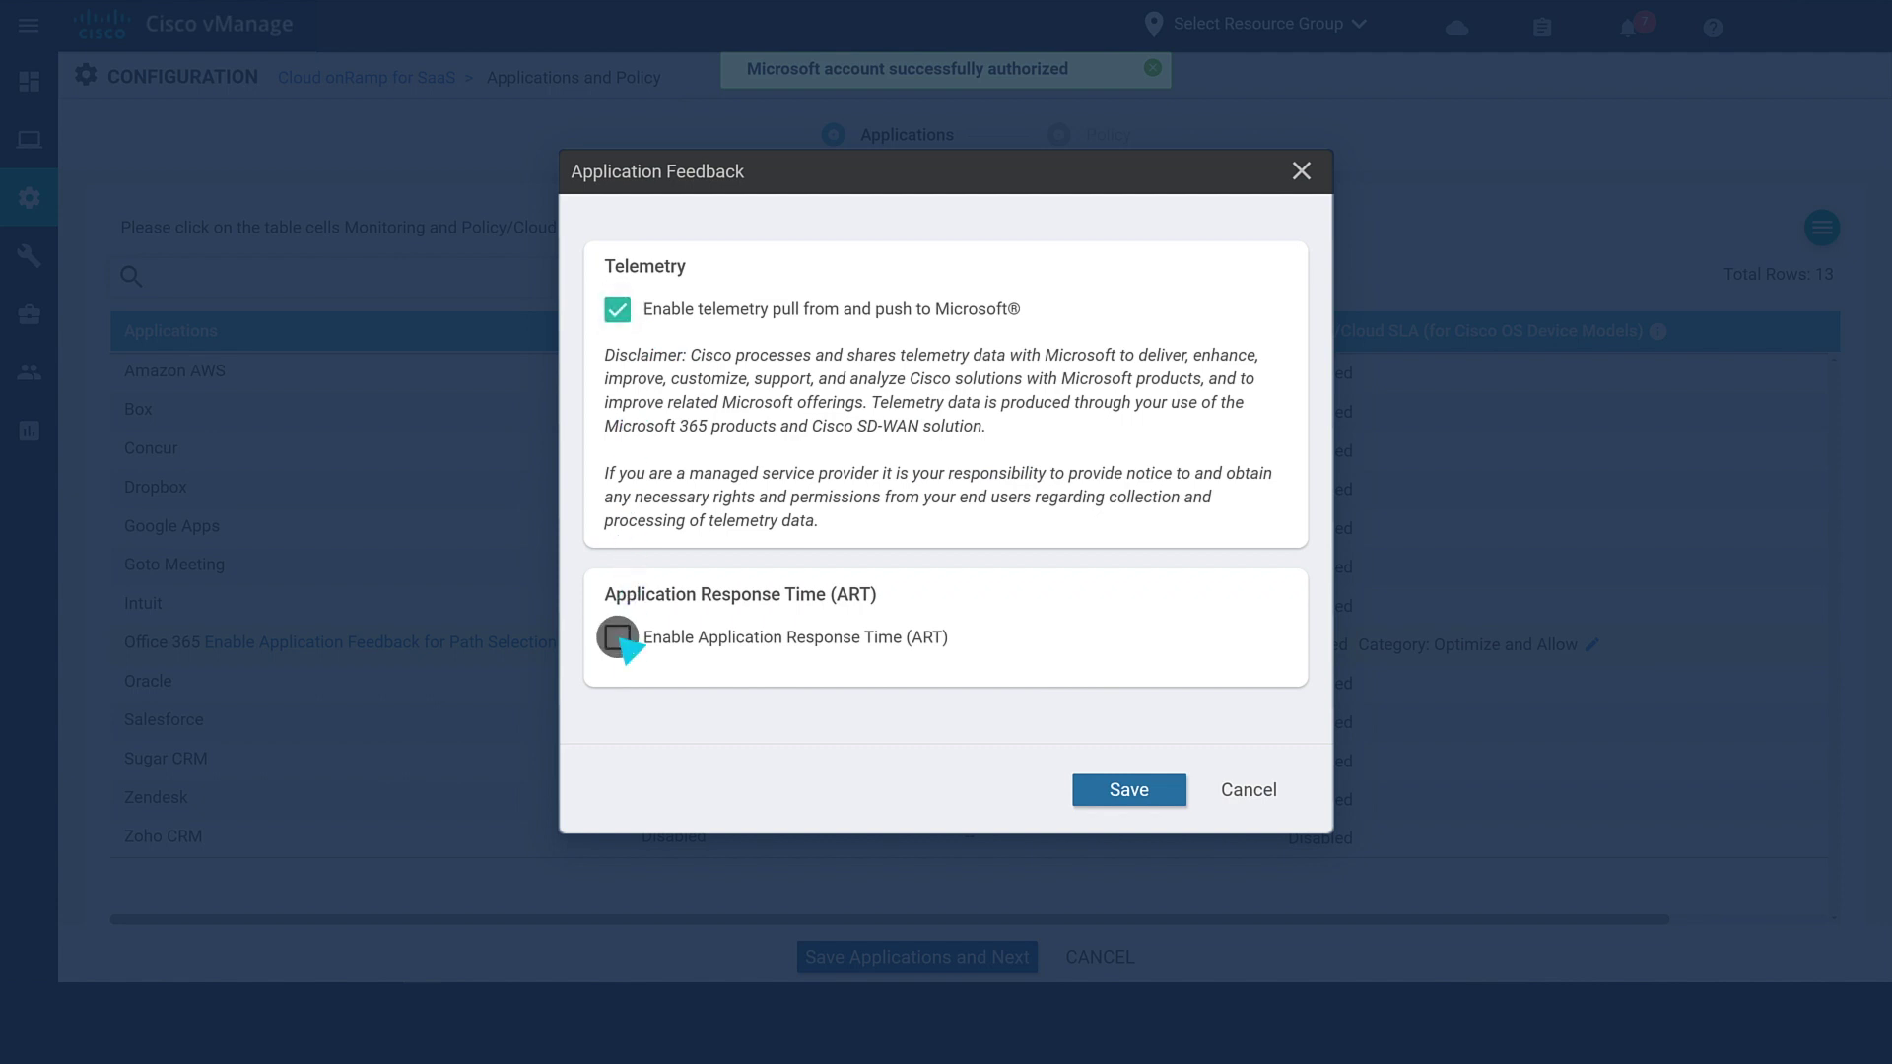
left_click(1171, 797)
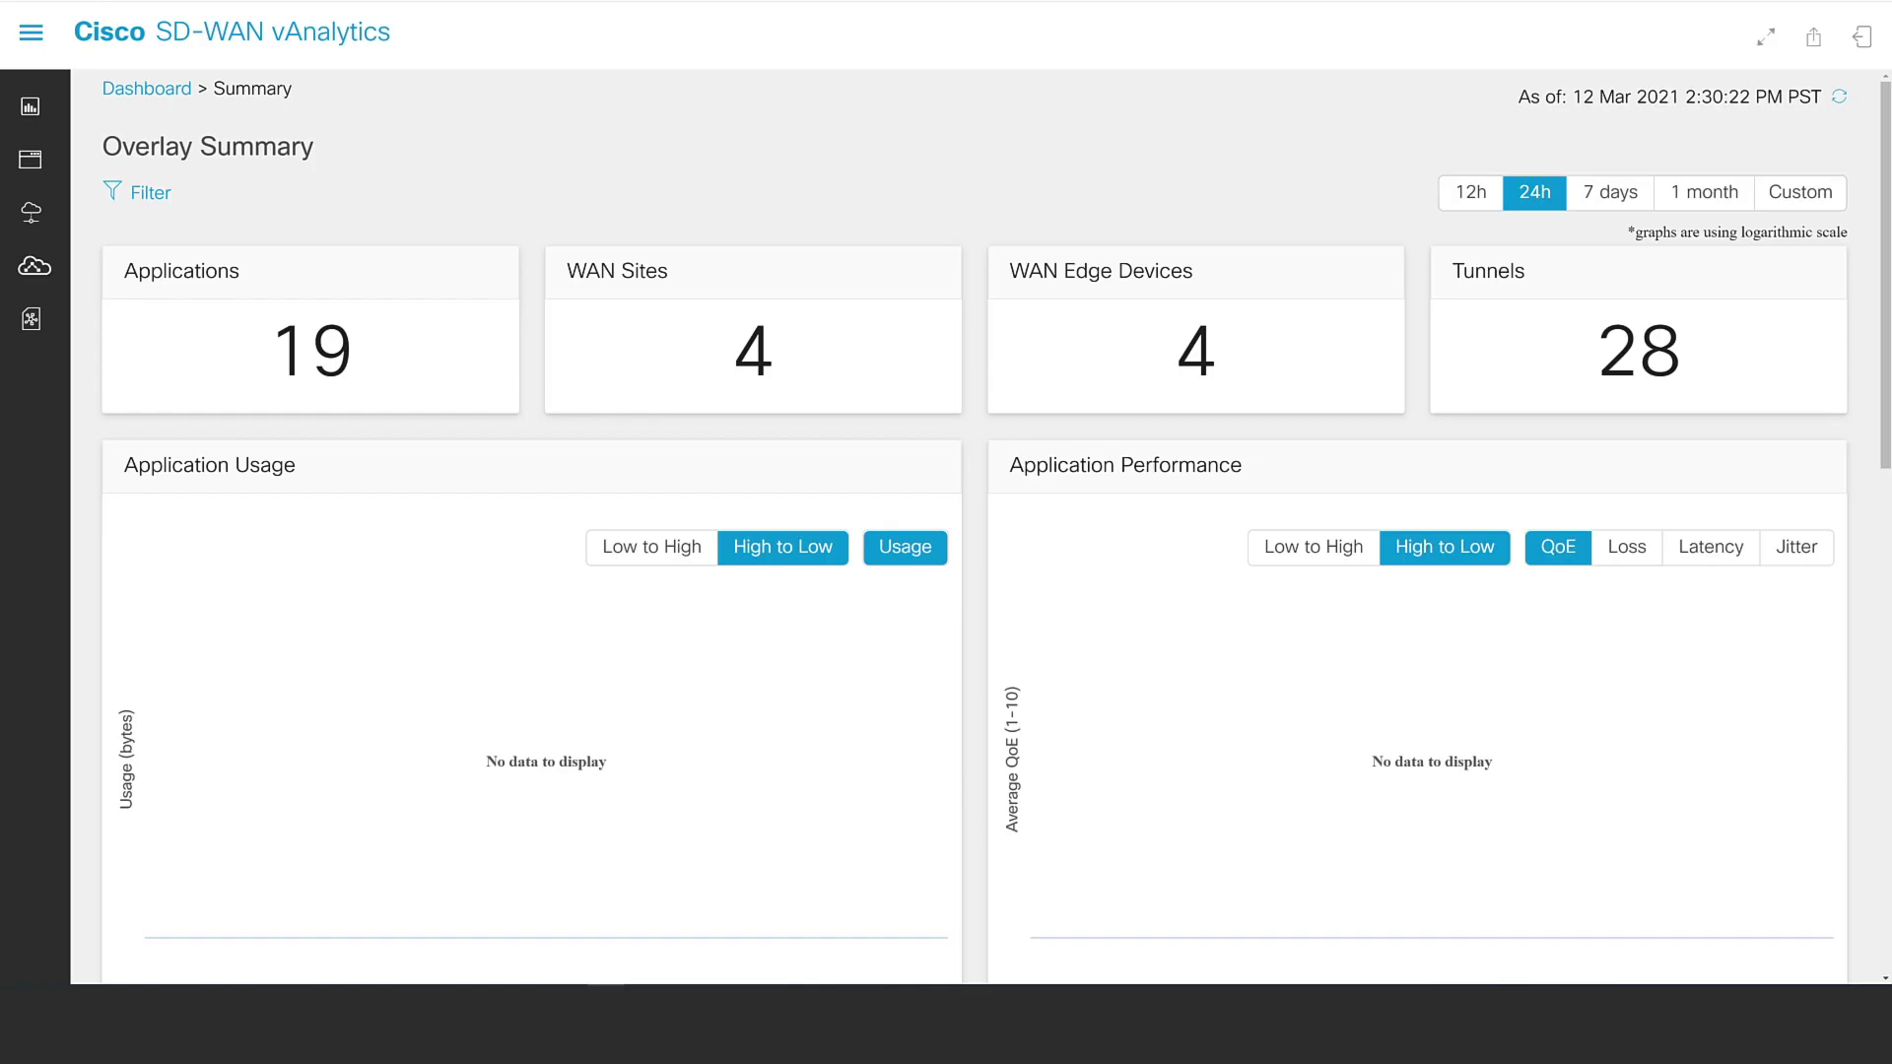
Open the Office 365 Path Score comparison and review device 1.1.1.200's path details
mouse_move(35, 266)
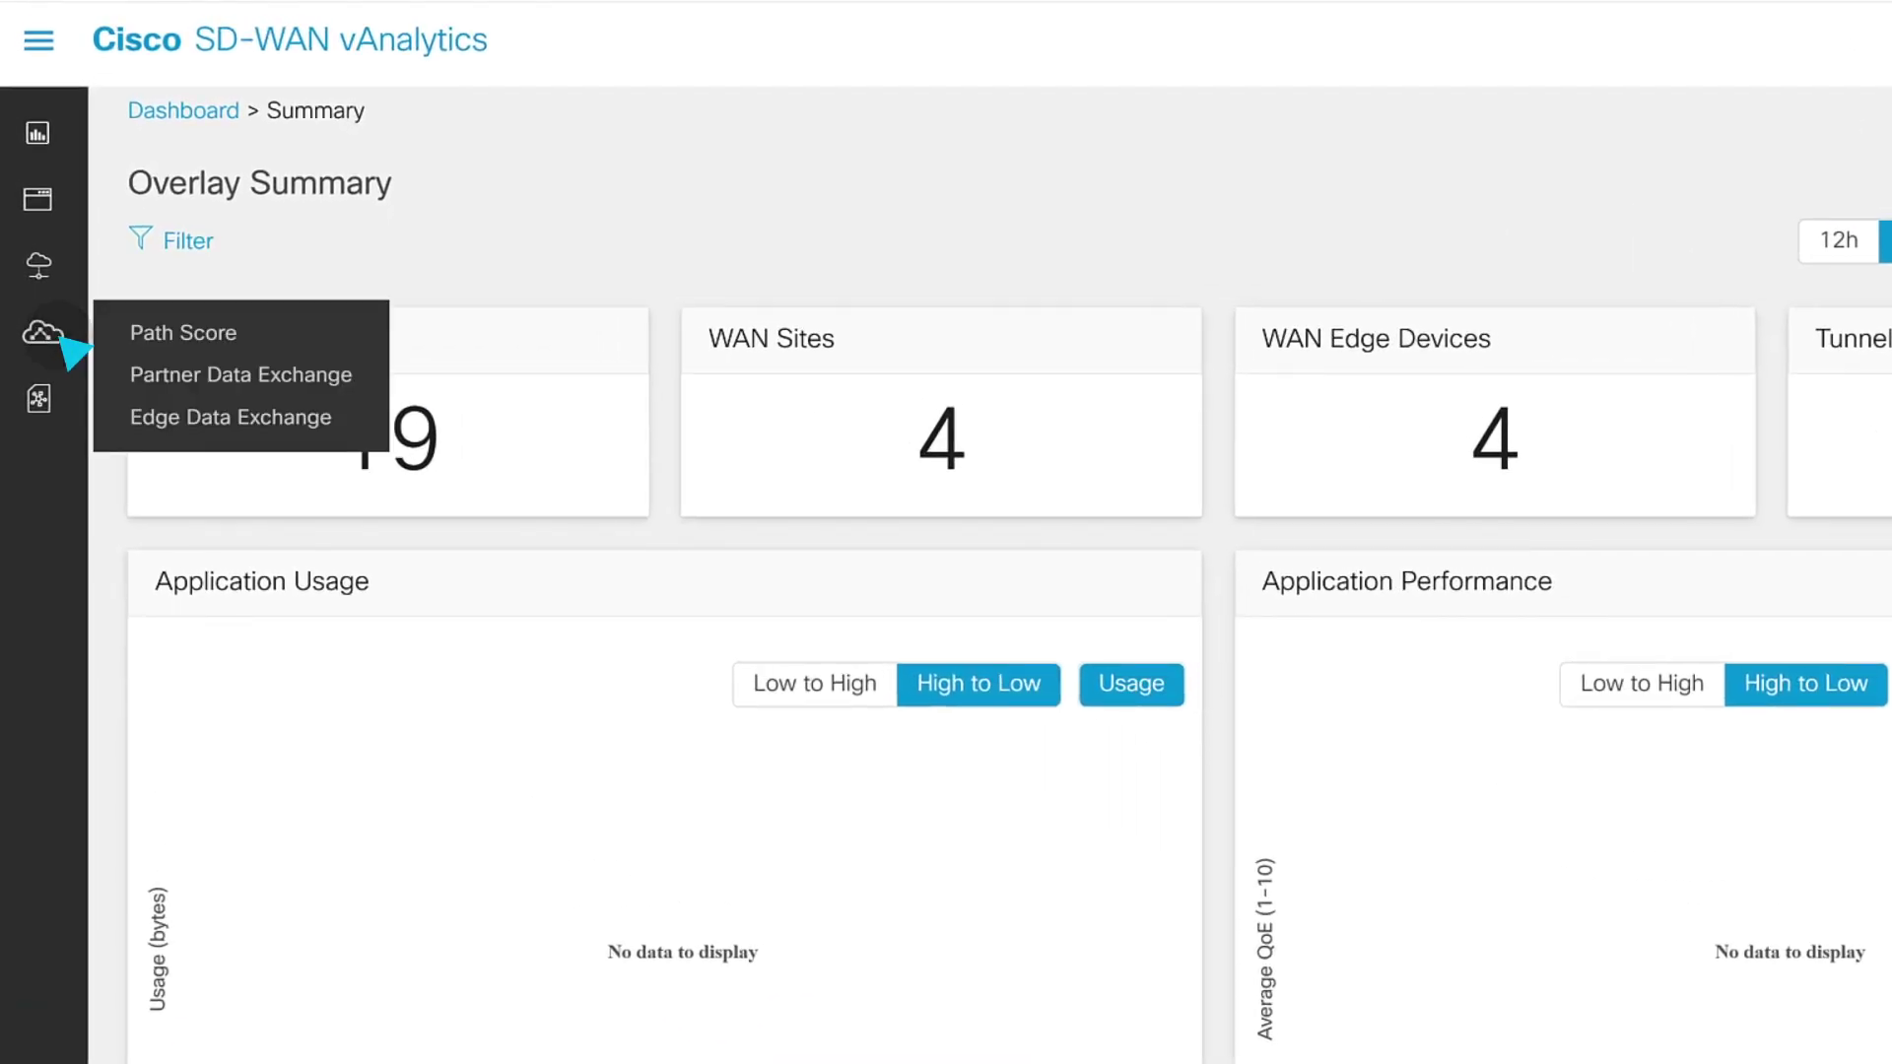
left_click(237, 335)
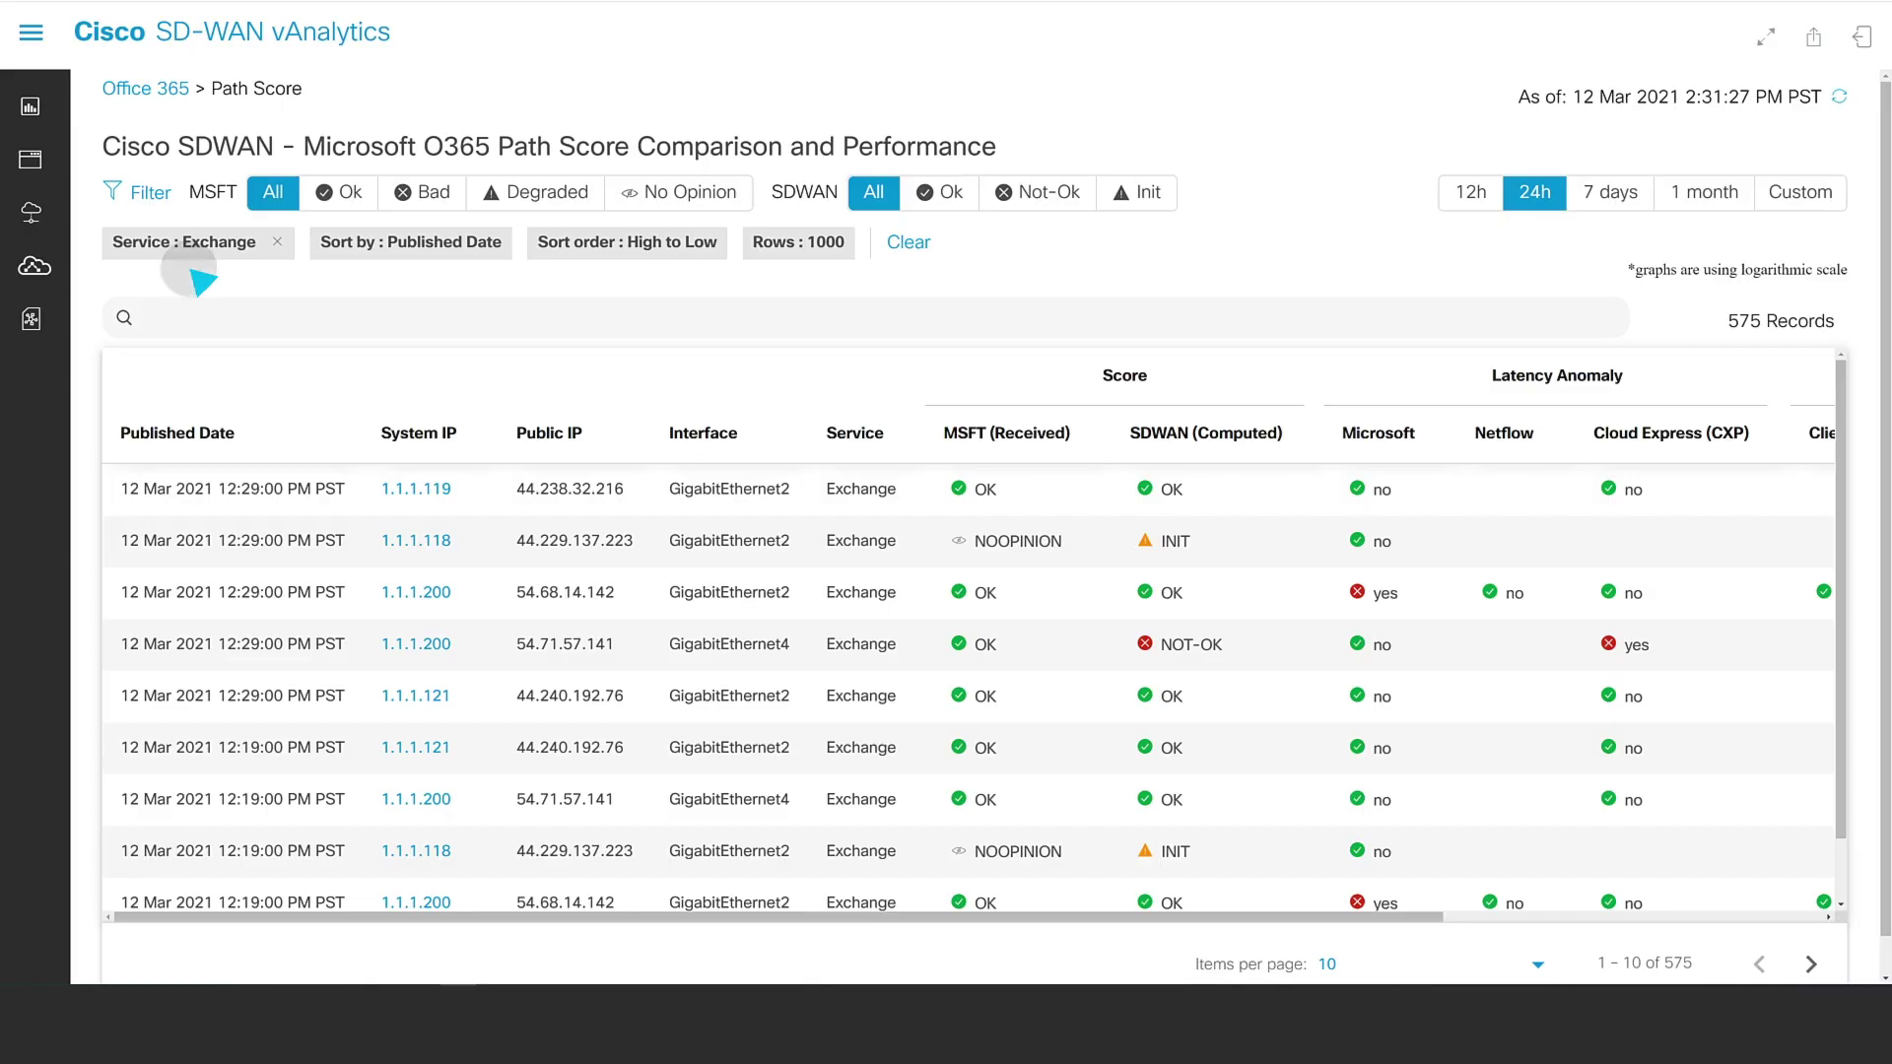
left_click(449, 592)
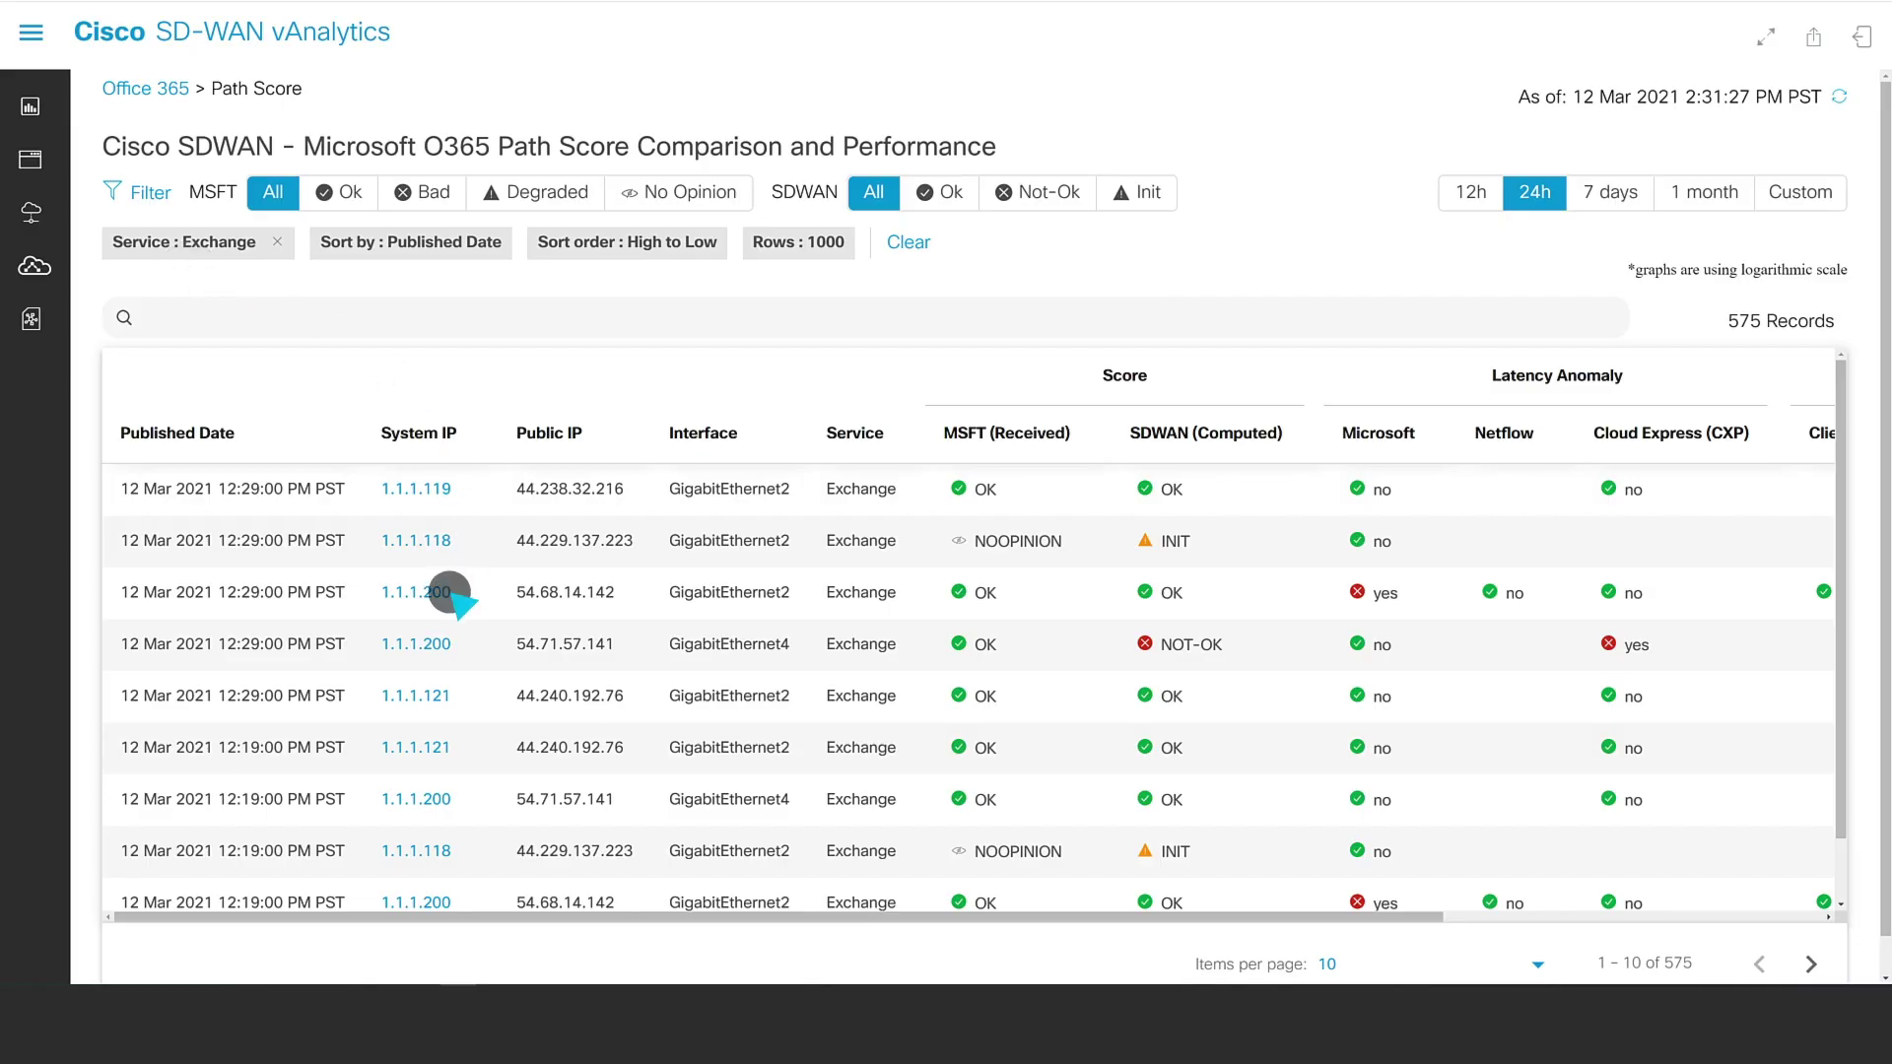
left_click_drag(1842, 422, 1851, 690)
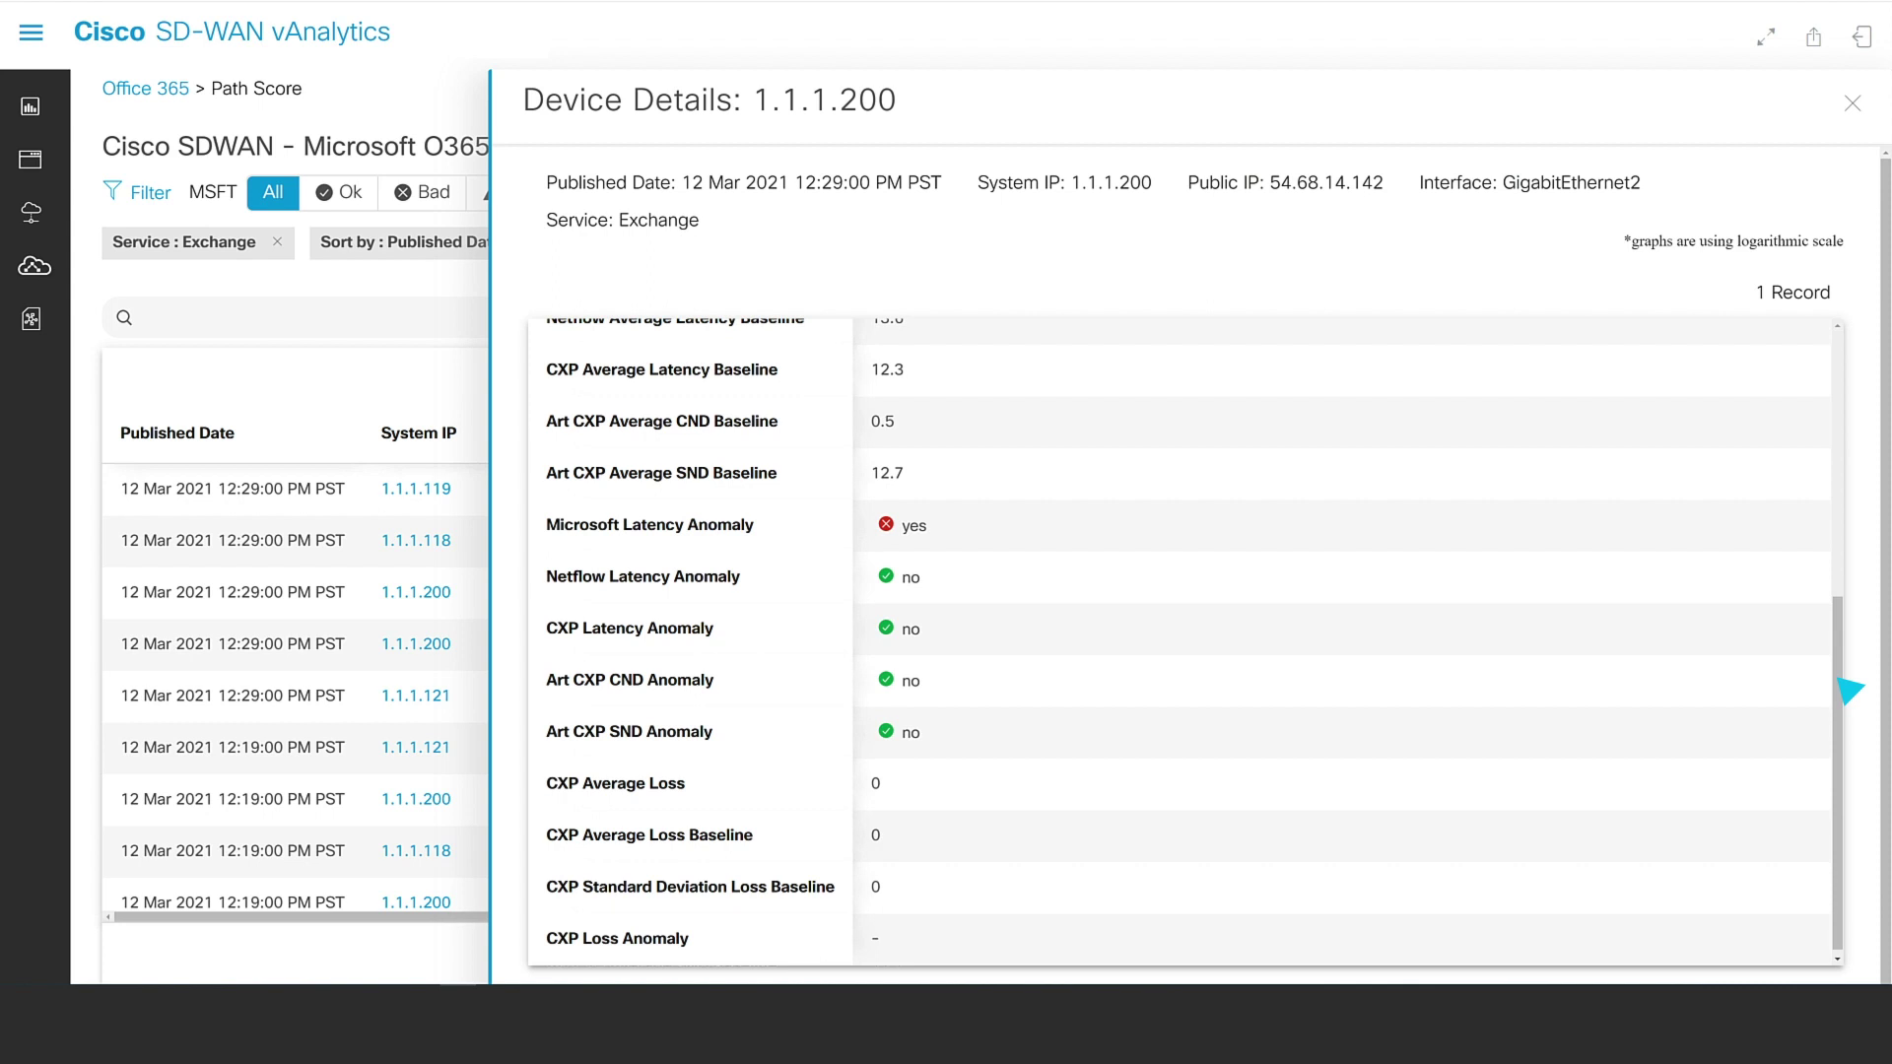
left_click(1852, 103)
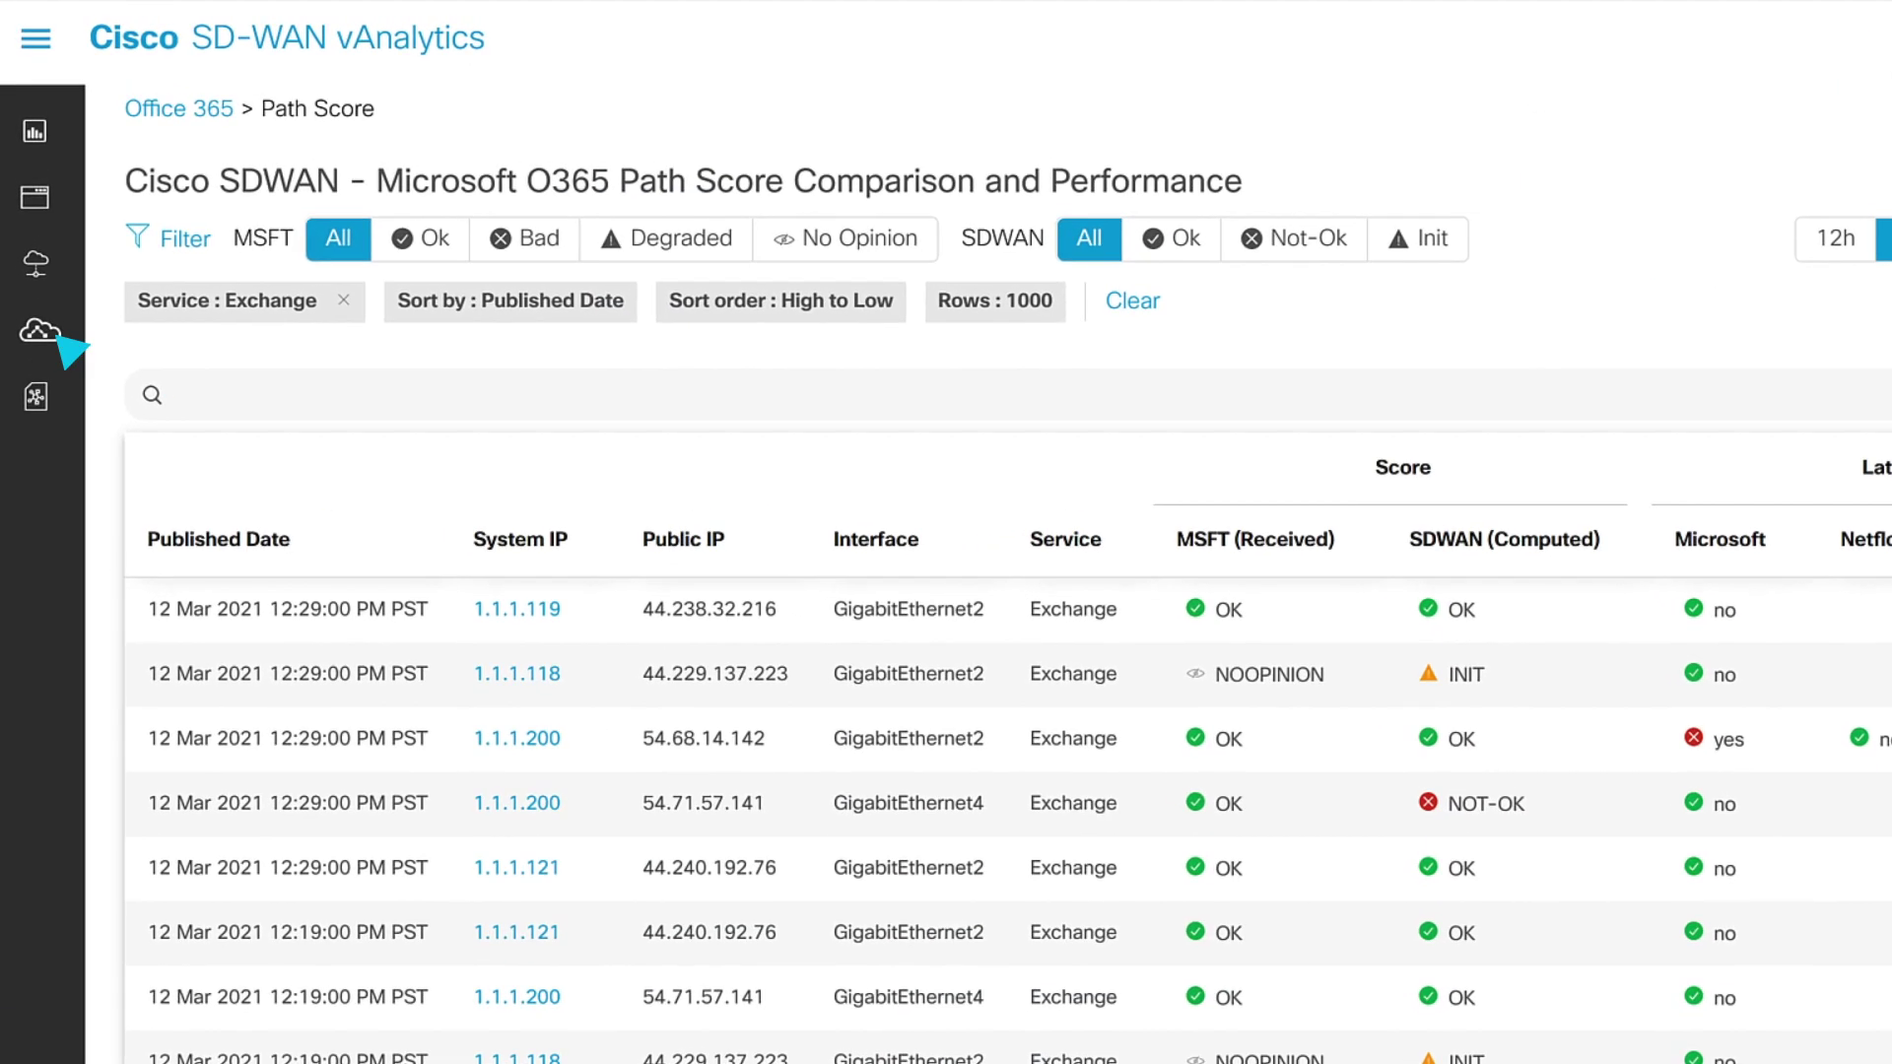
Show Partner Data Exchange's Data Received tab and review 54.68.14.142/32 latency details
mouse_move(50, 267)
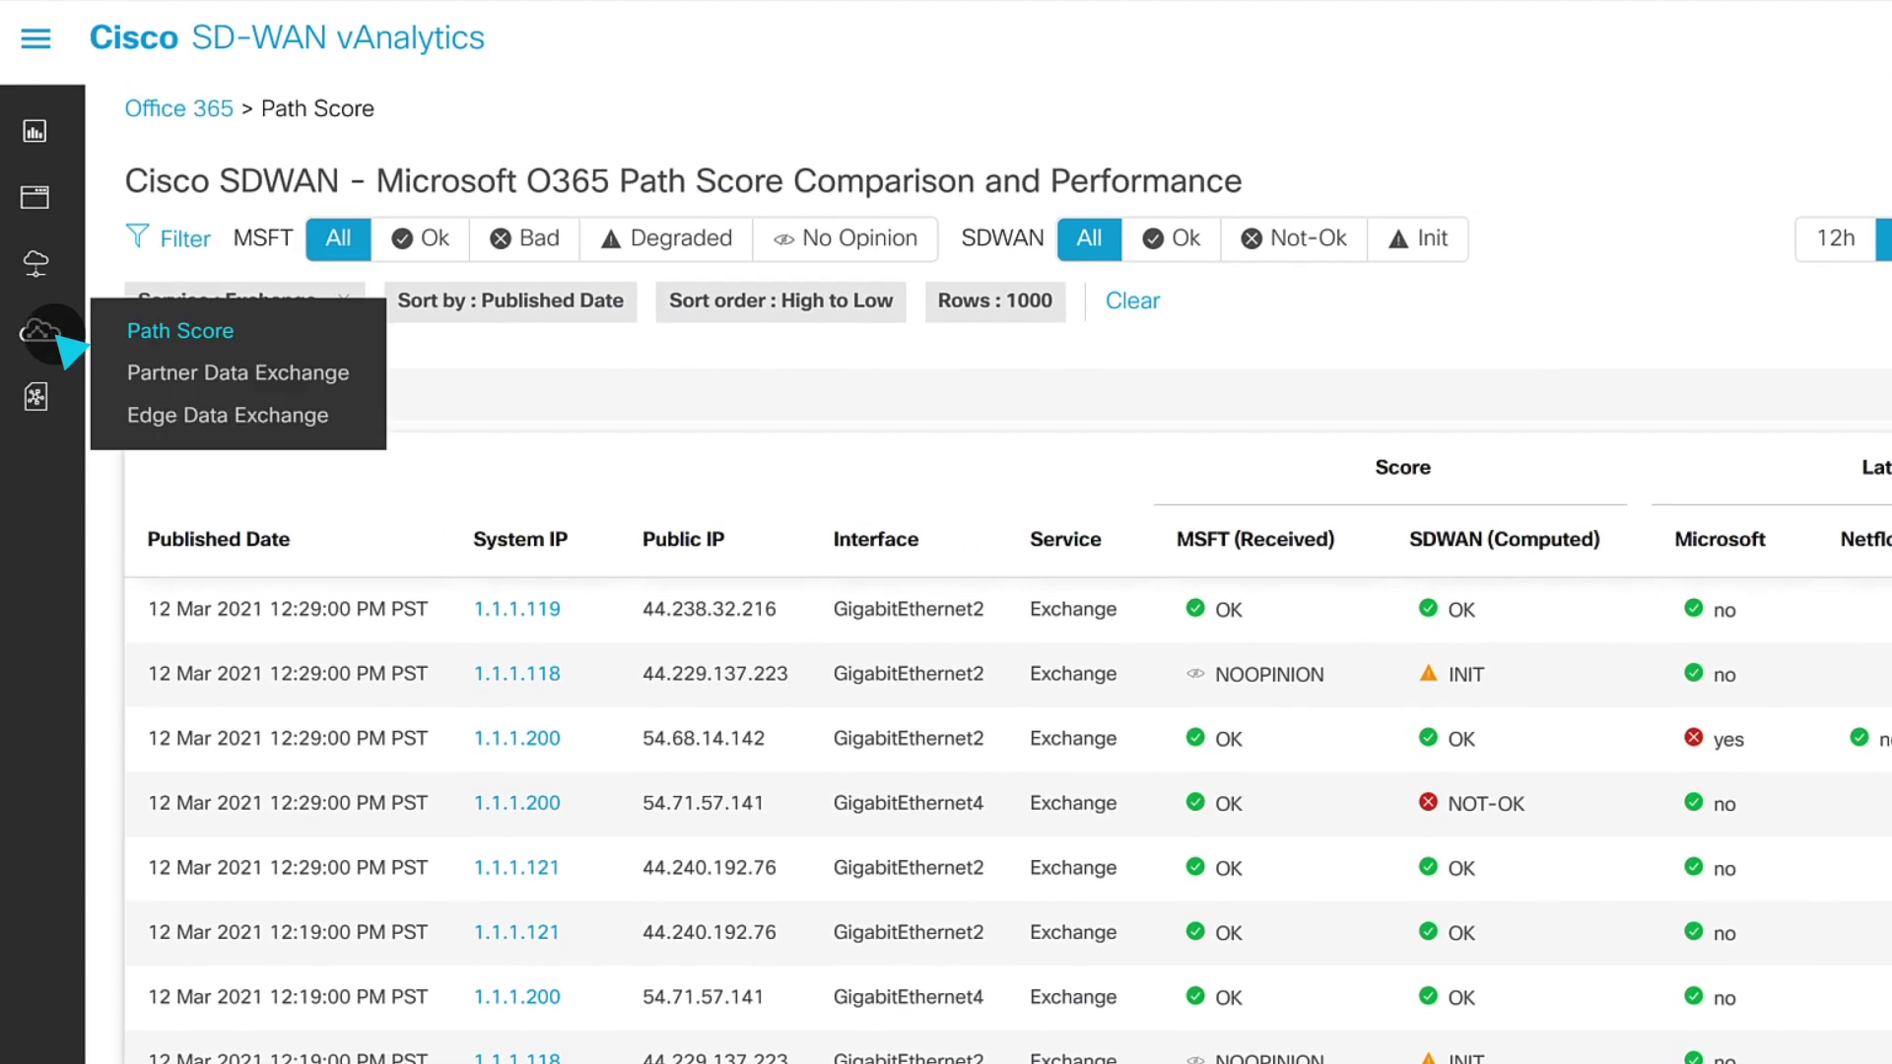
left_click(345, 375)
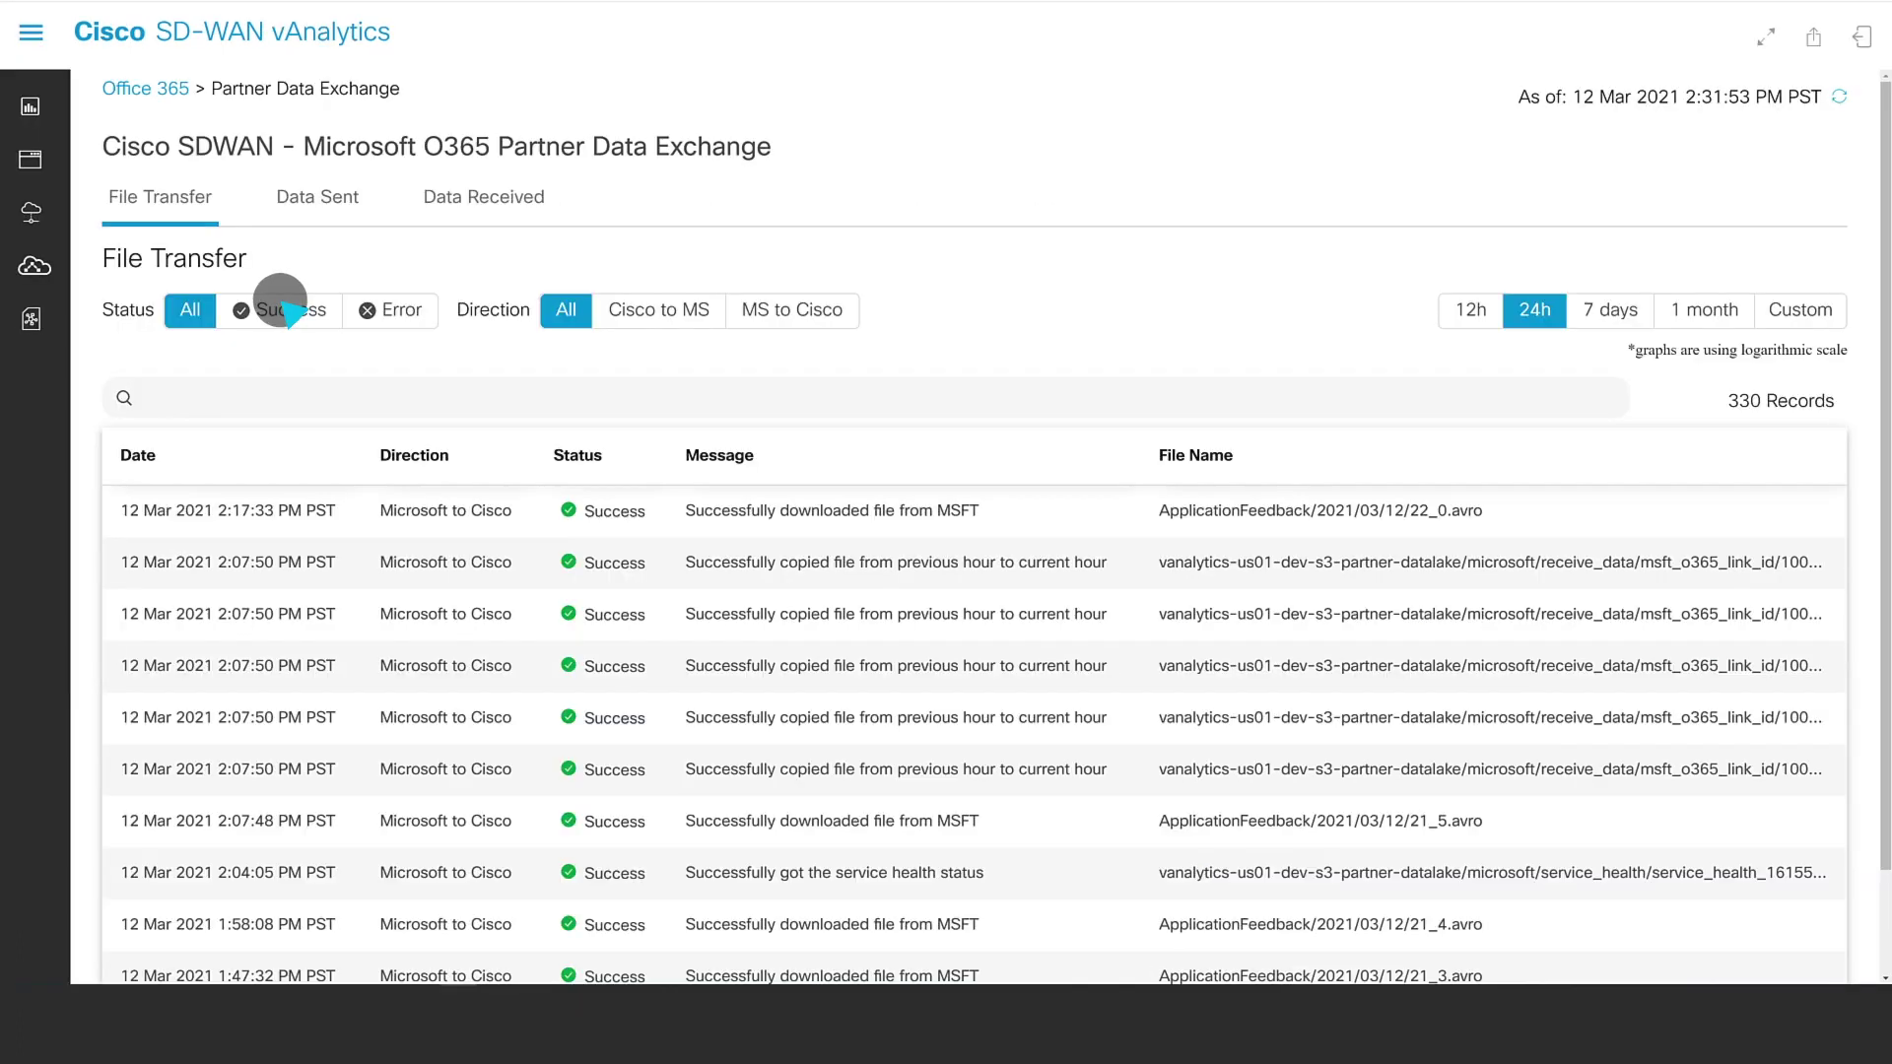
left_click(544, 198)
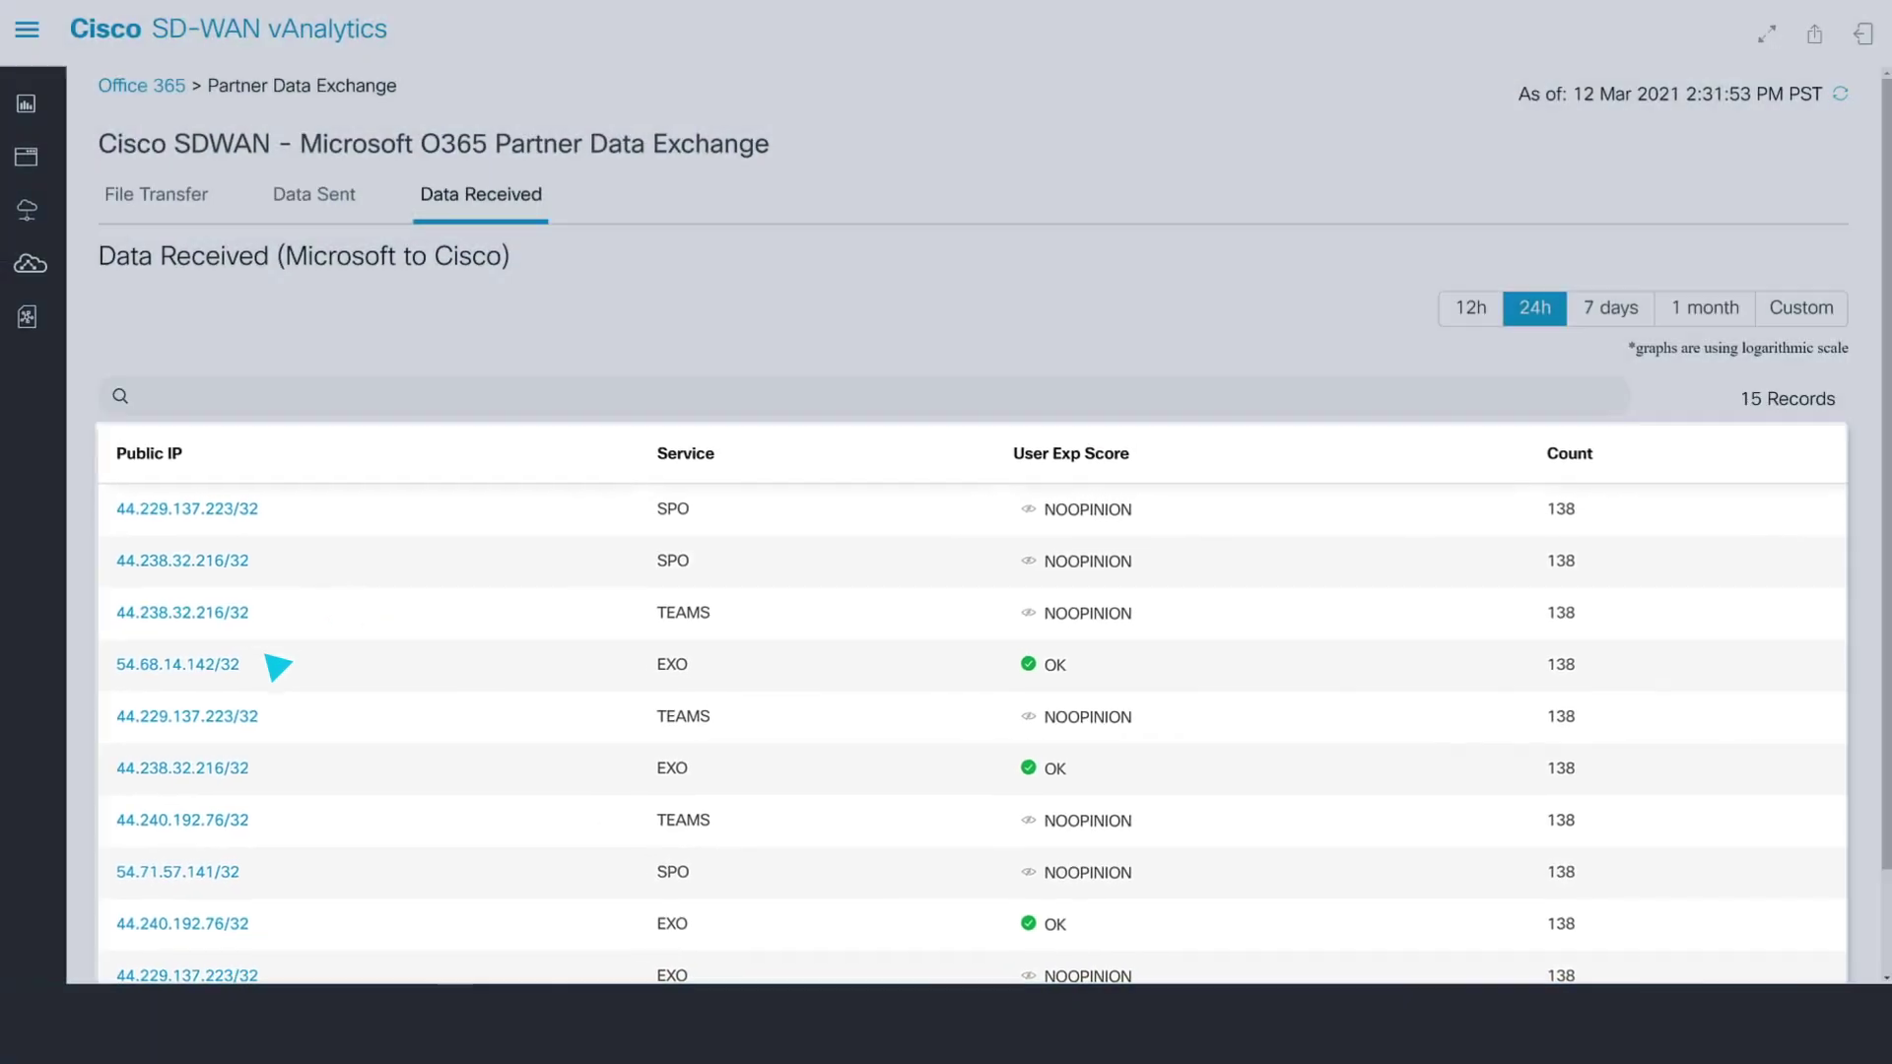
left_click(167, 642)
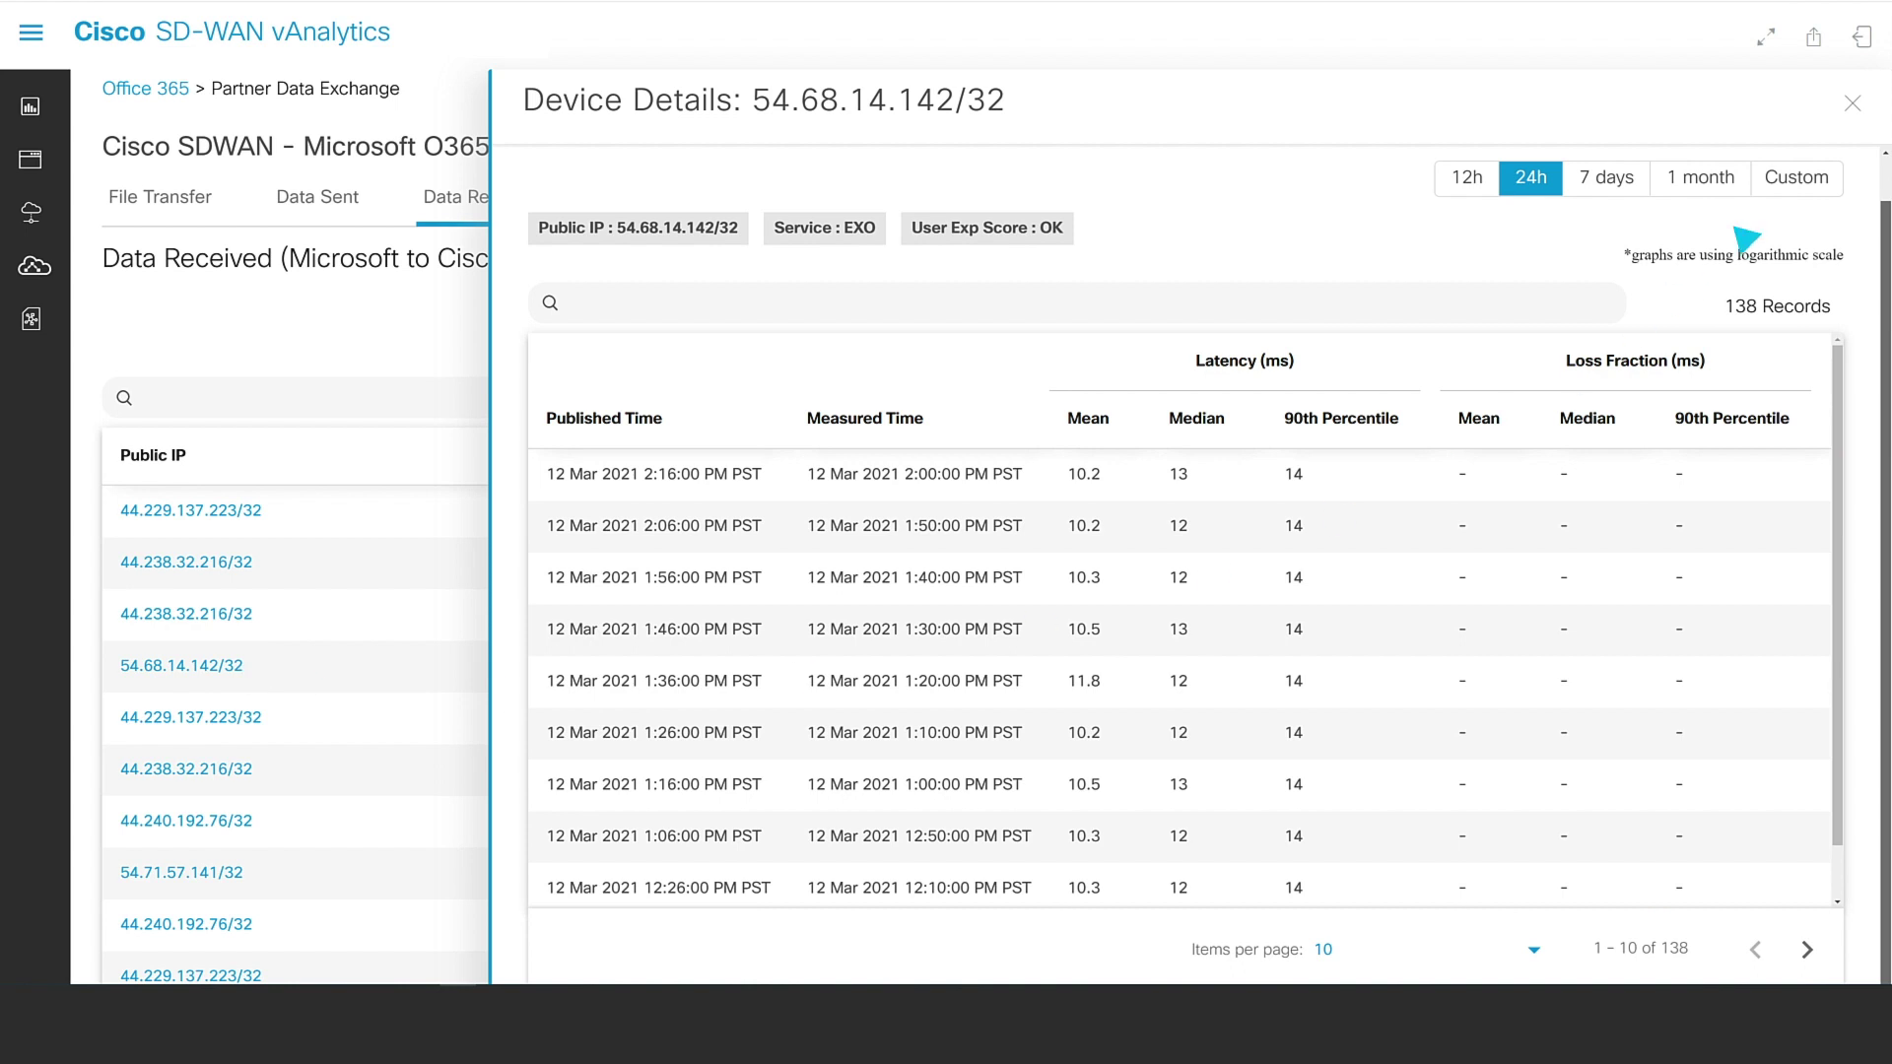
left_click(1853, 103)
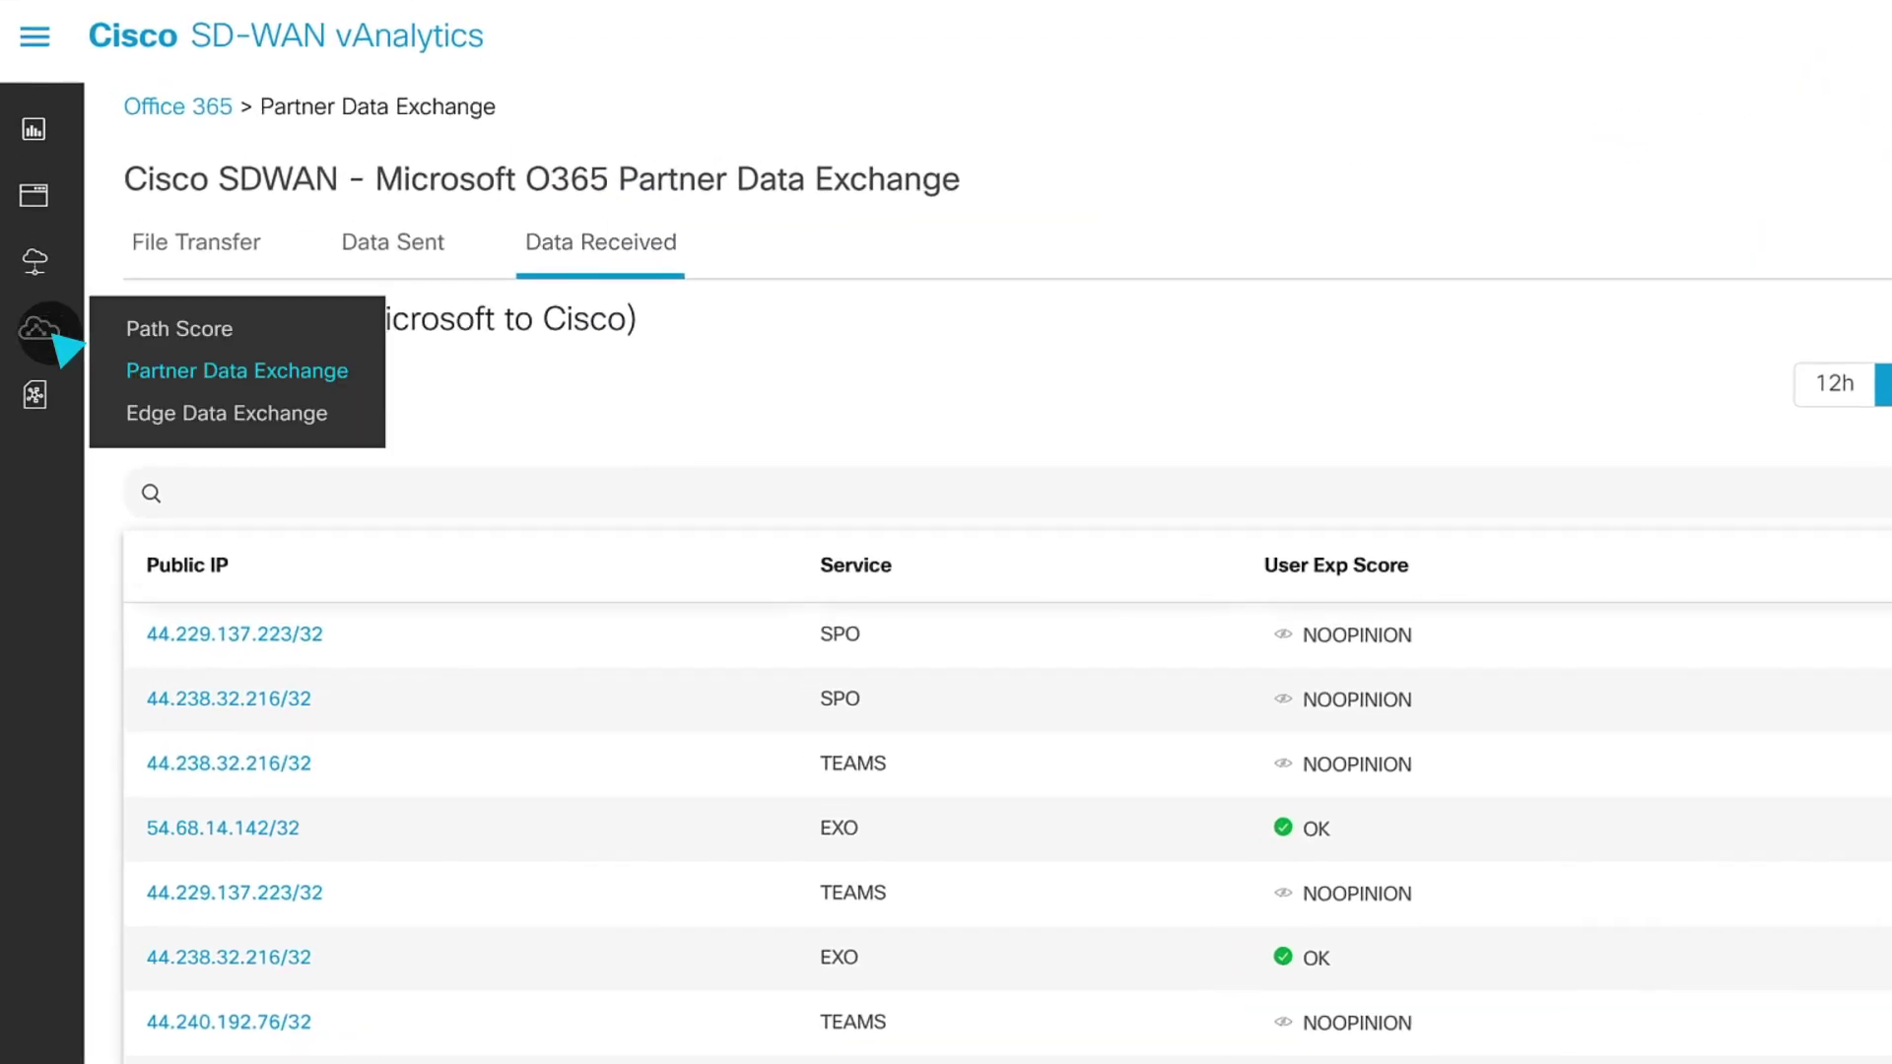
Open Edge Data Exchange and view the content of the file pushed to 1.1.1.200
mouse_move(49, 308)
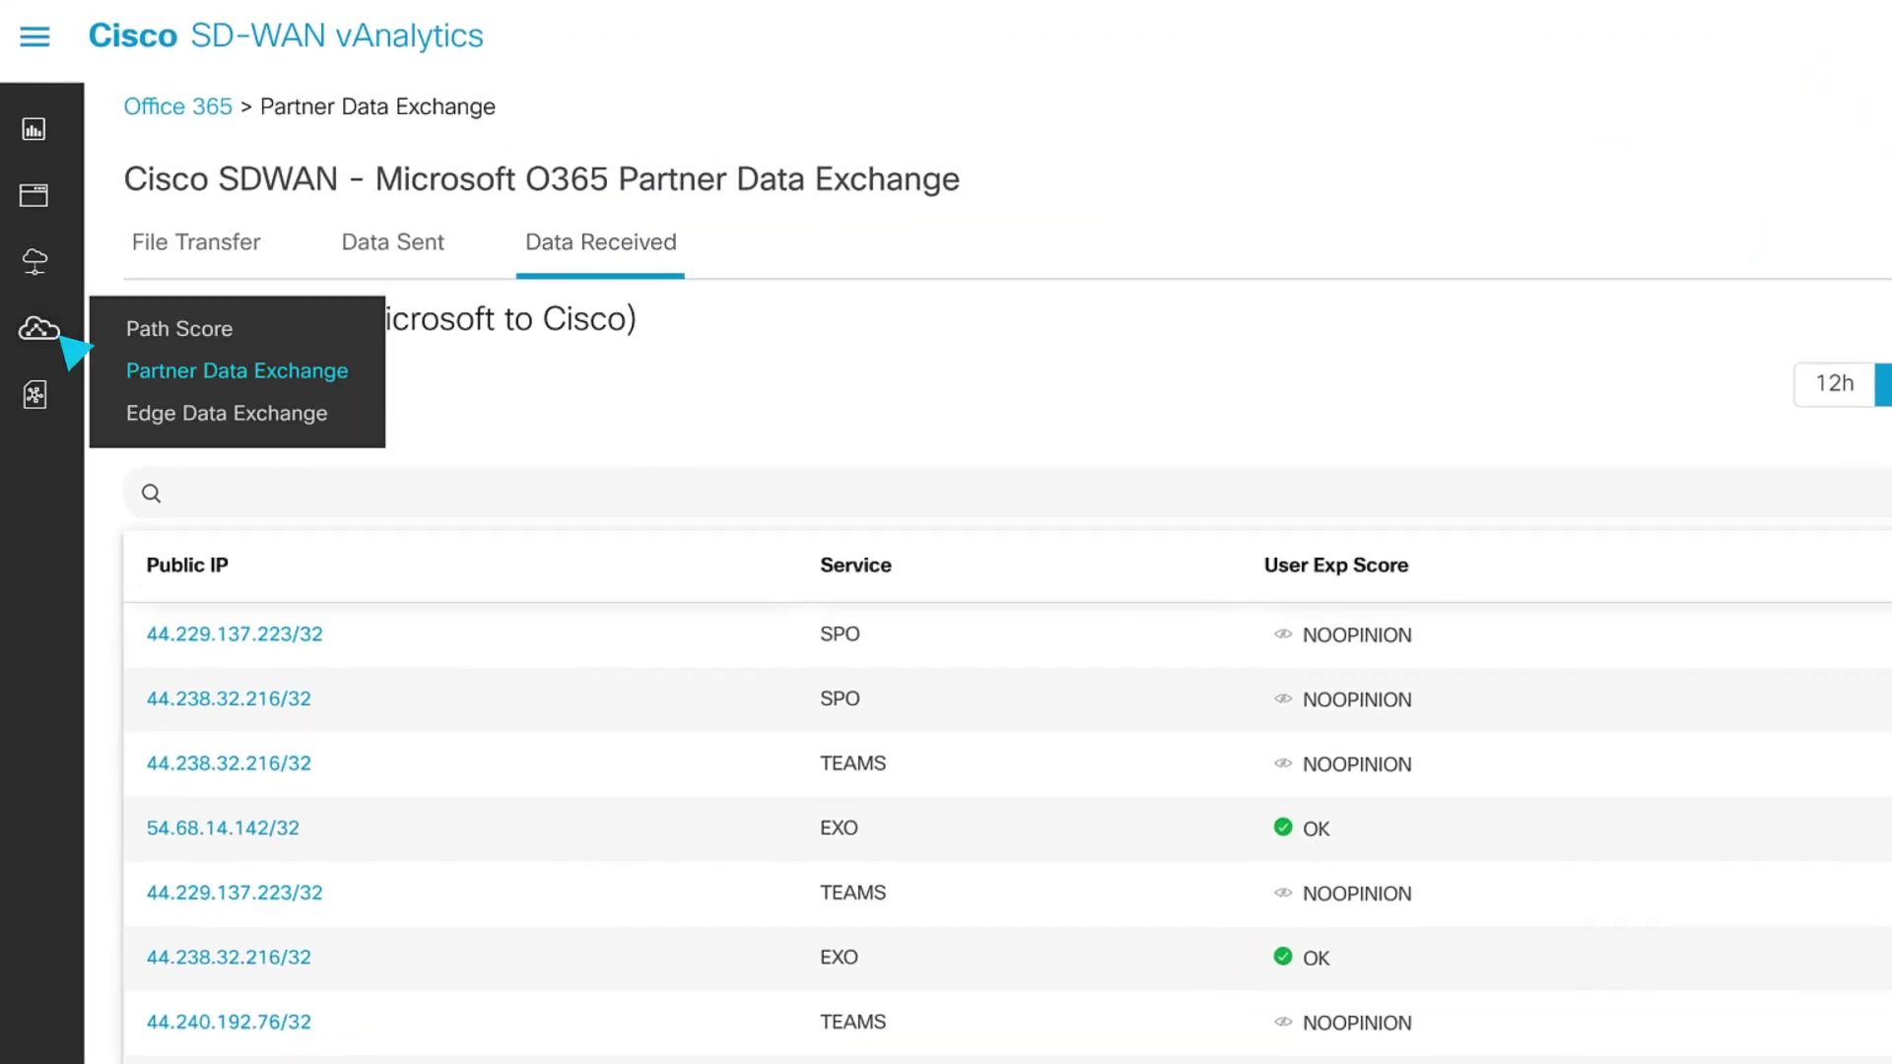
left_click(305, 412)
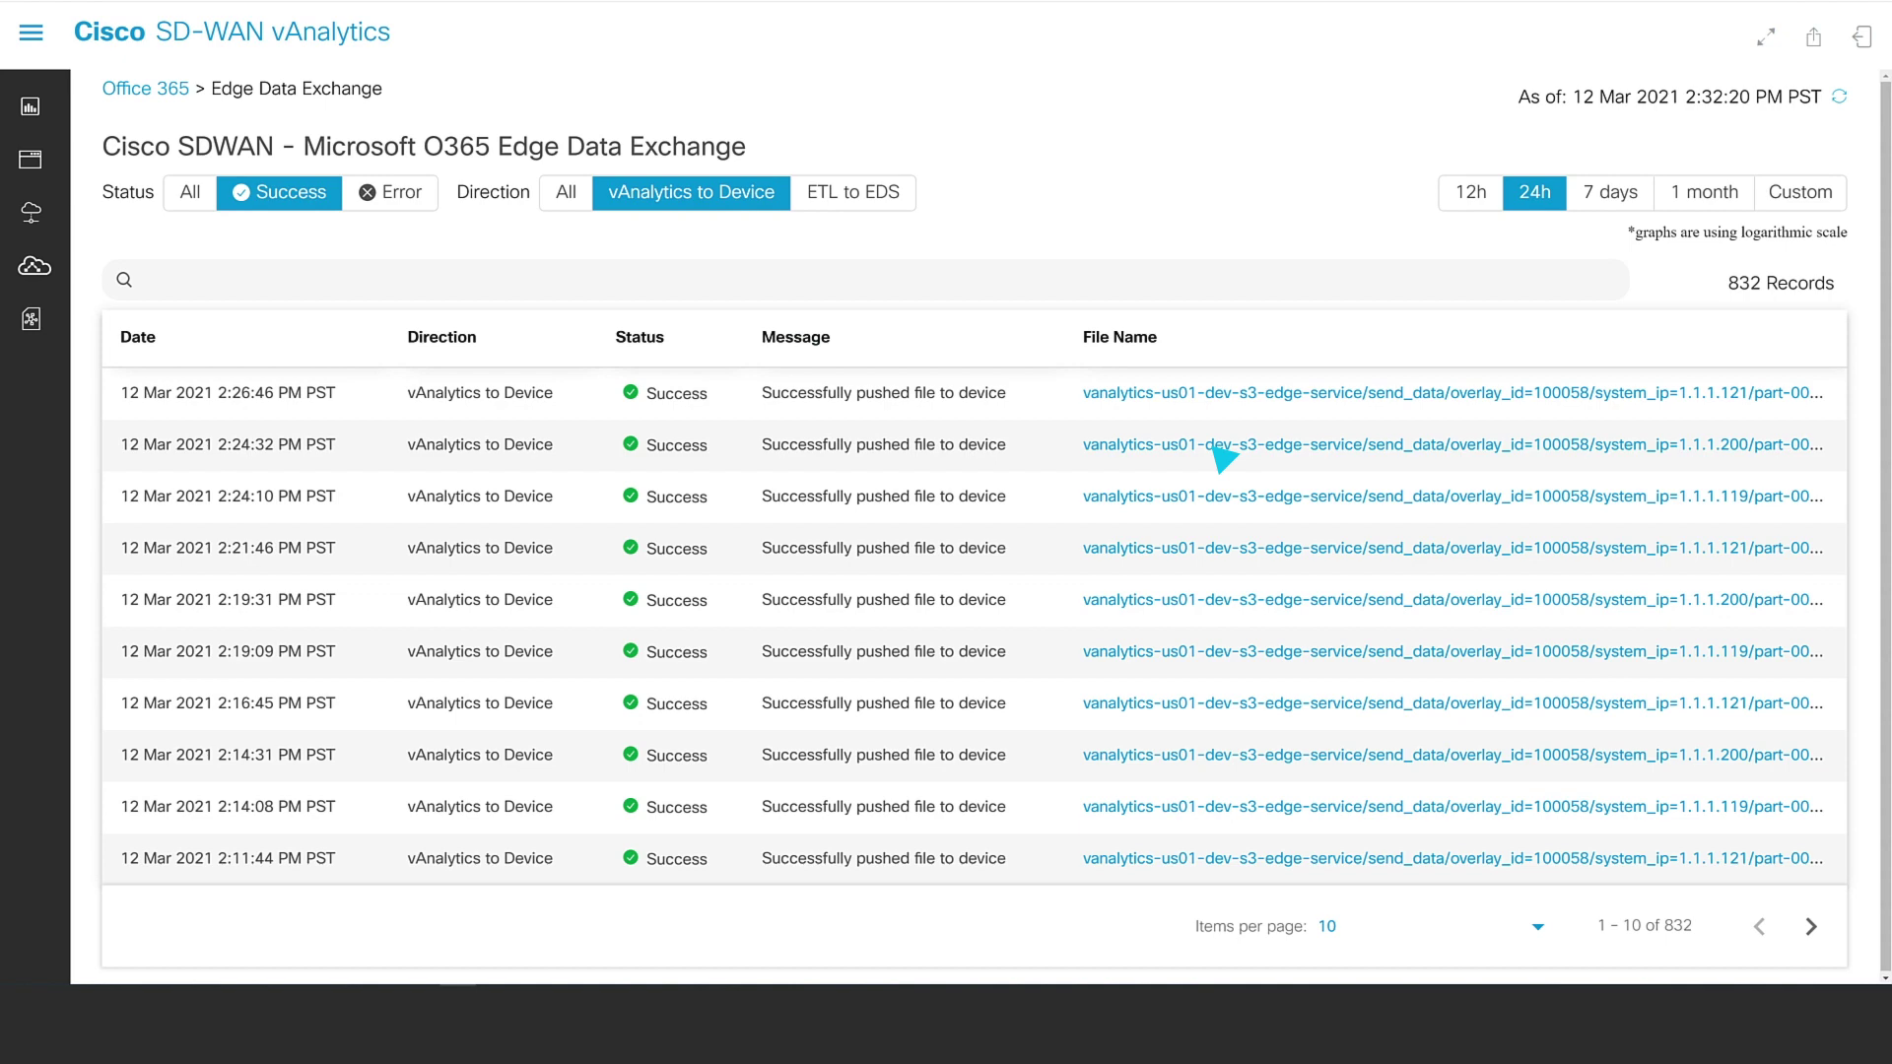
left_click(1222, 459)
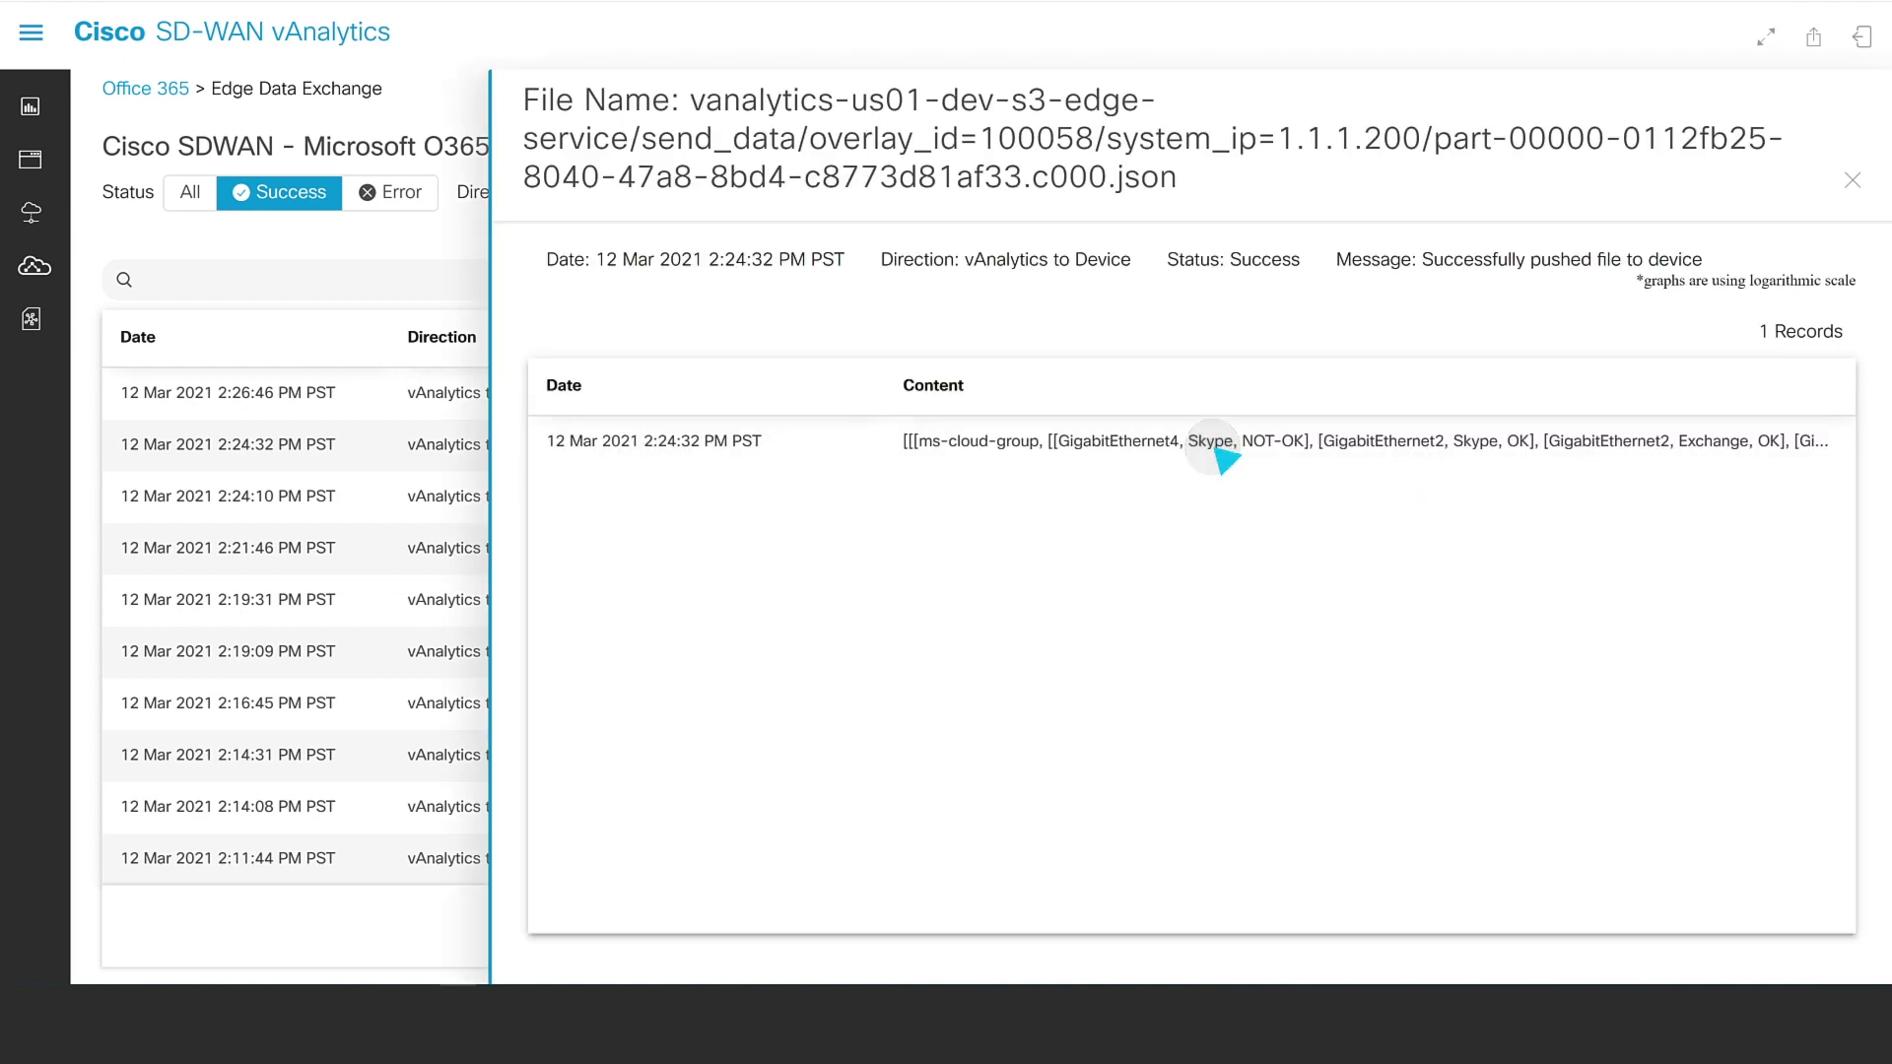